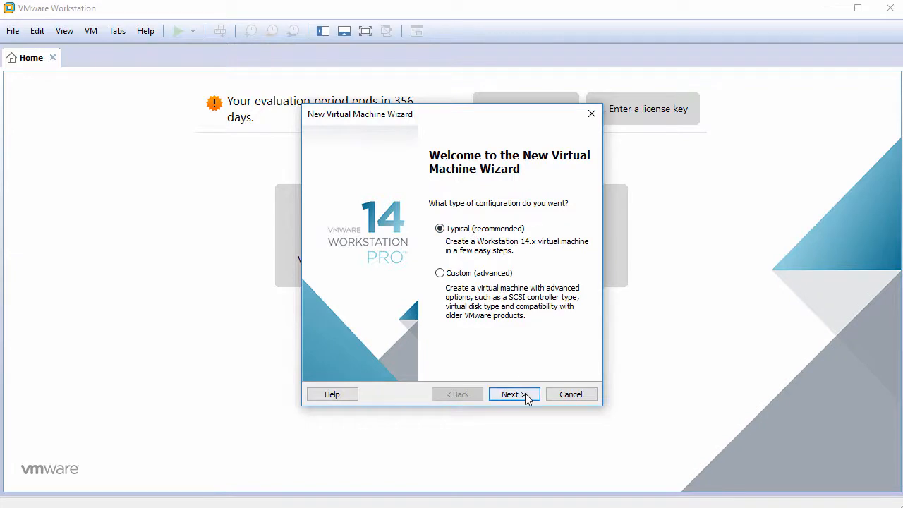
Step: Choose the typical configuration for the new virtual machine and opt to install the operating system later
{"action": "left_click", "coordinate": [526, 396]}
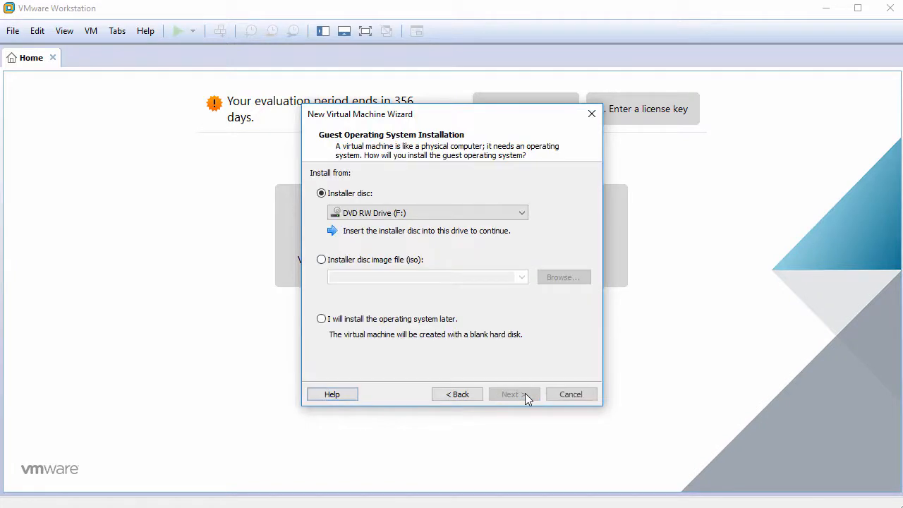
{"action": "left_click", "coordinate": [390, 324]}
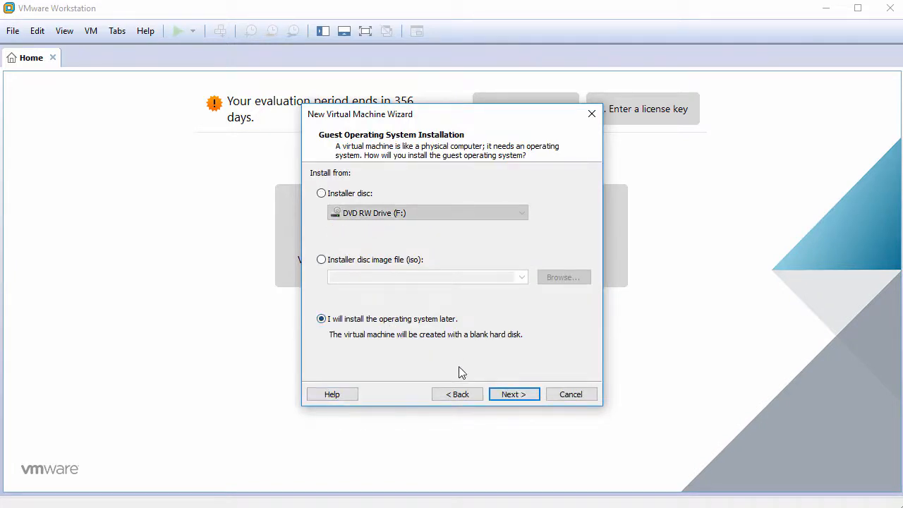
{"action": "left_click", "coordinate": [511, 397]}
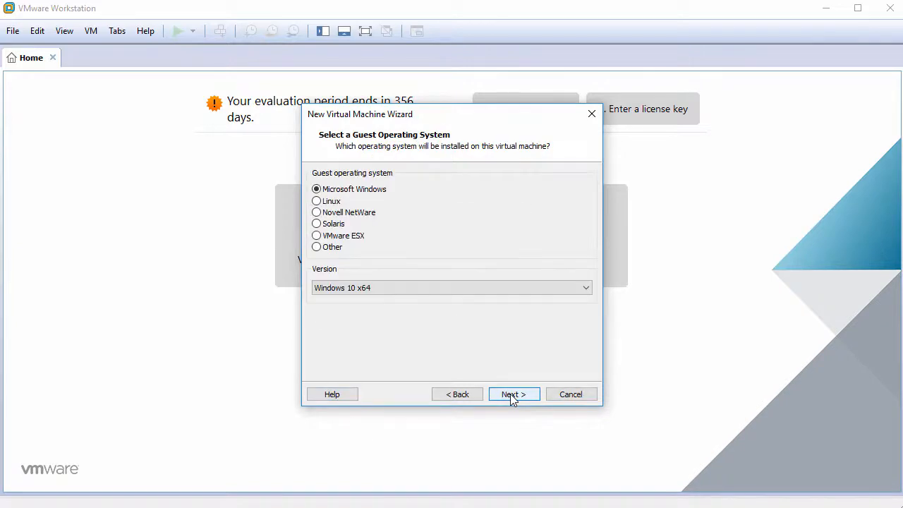
Step: Set the guest operating system to Linux with Debian 9.x as the version
{"action": "left_click", "coordinate": [327, 204]}
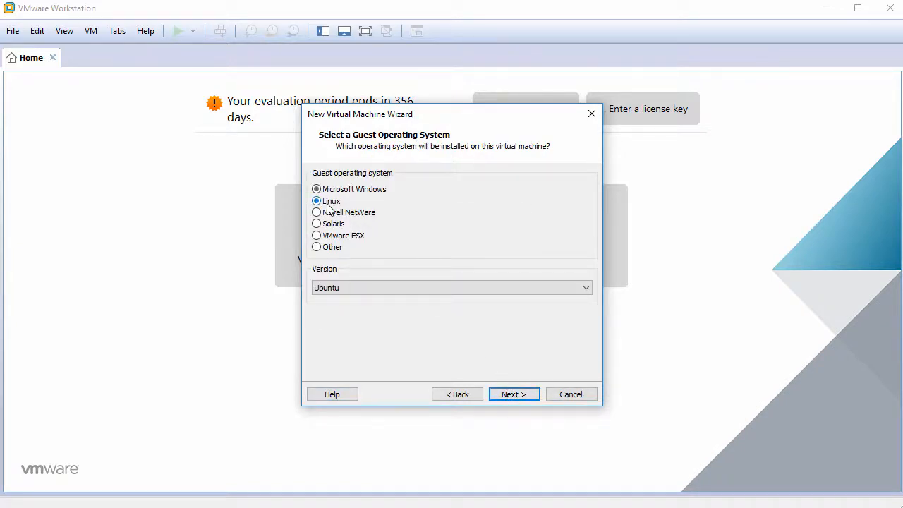
{"action": "left_click", "coordinate": [484, 288]}
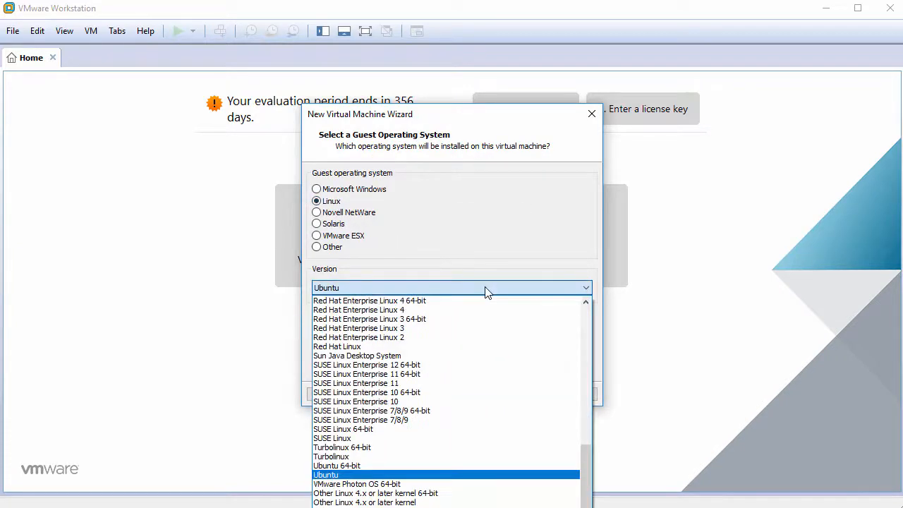
{"action": "left_click_drag", "start_coordinate": [590, 467], "coordinate": [584, 349]}
{"action": "left_click", "coordinate": [518, 347]}
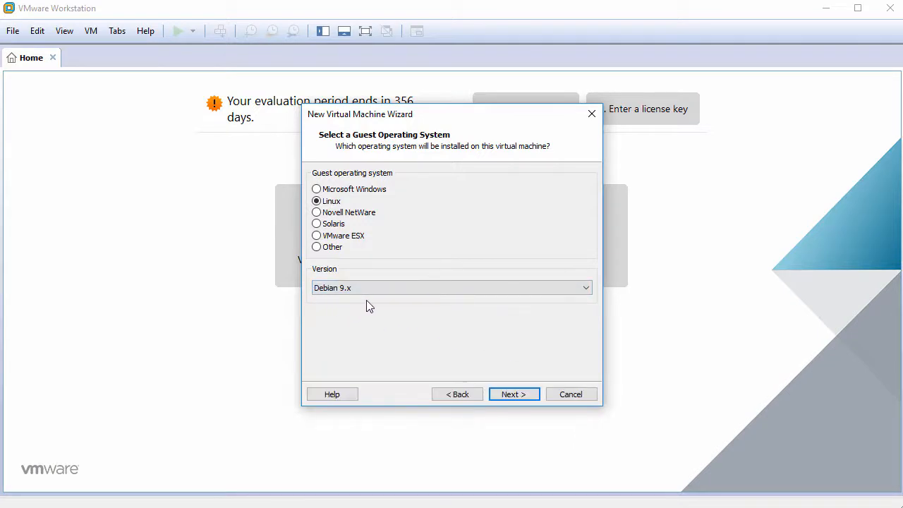
{"action": "left_click", "coordinate": [511, 395]}
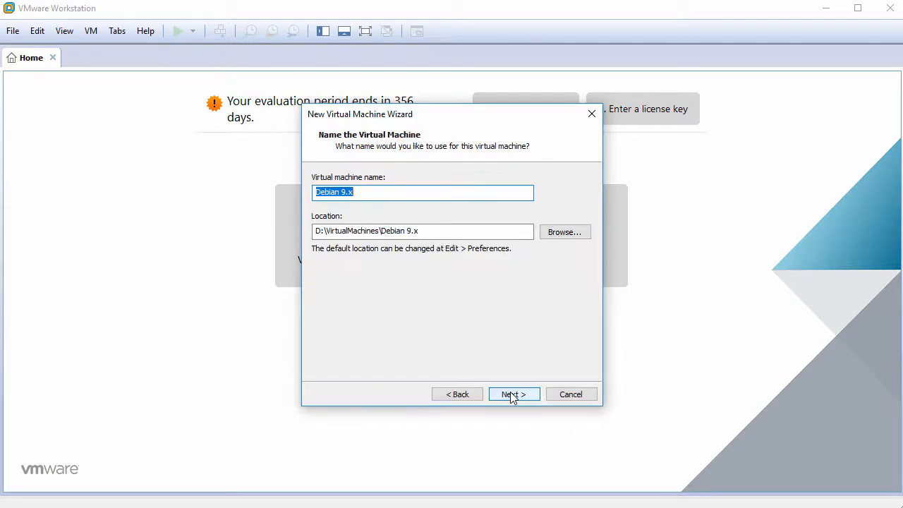
Step: Name the virtual machine antiX17 and give it a 60 GB virtual disk stored as a single file
{"action": "type", "text": "antiX17"}
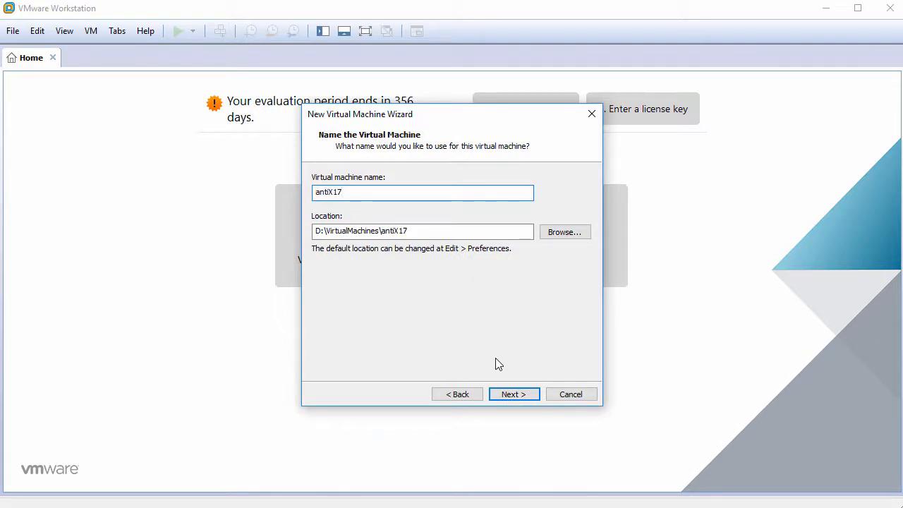
{"action": "left_click", "coordinate": [514, 394]}
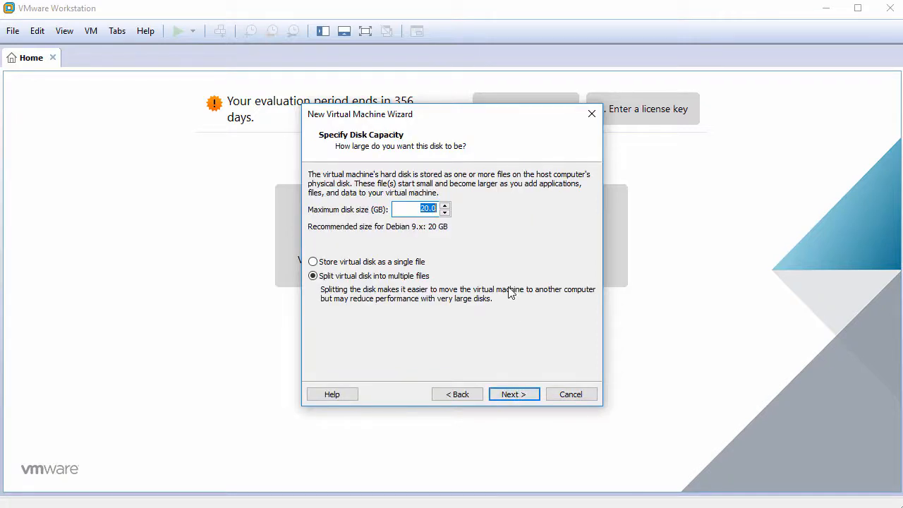
{"action": "type", "text": "60"}
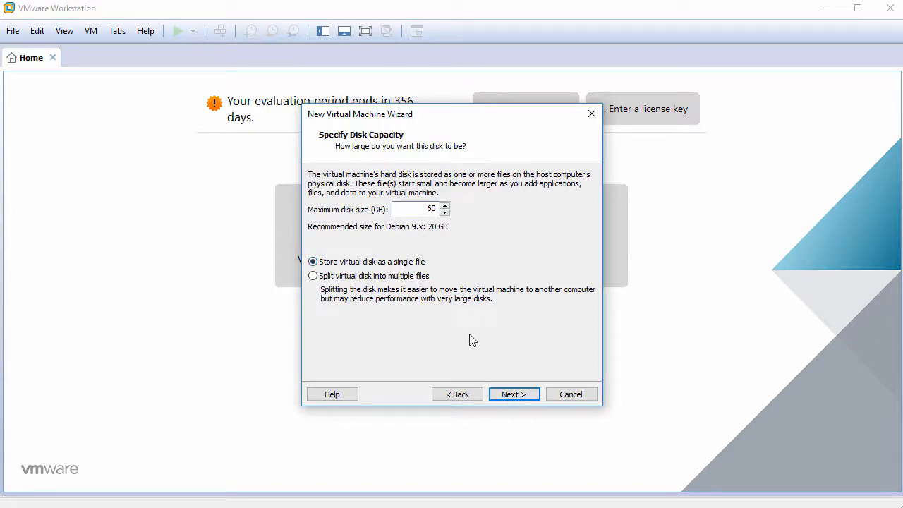
{"action": "left_click", "coordinate": [514, 394]}
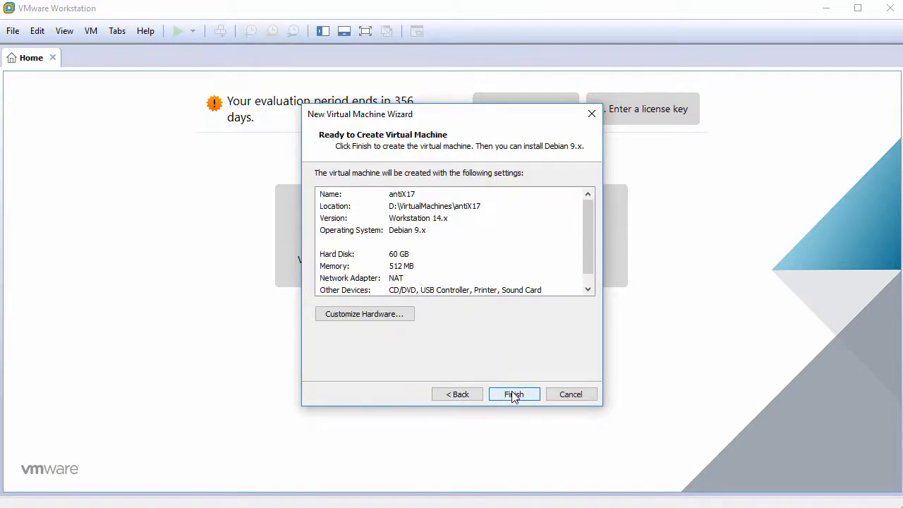
Step: Customize the hardware with 1024 MB of memory and 2 cores per processor
{"action": "left_click", "coordinate": [382, 316]}
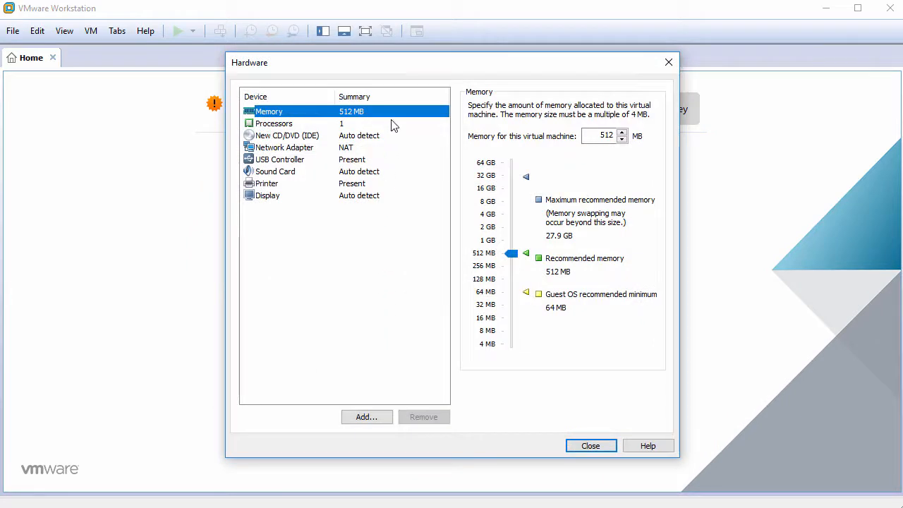
{"action": "double_click", "coordinate": [585, 132]}
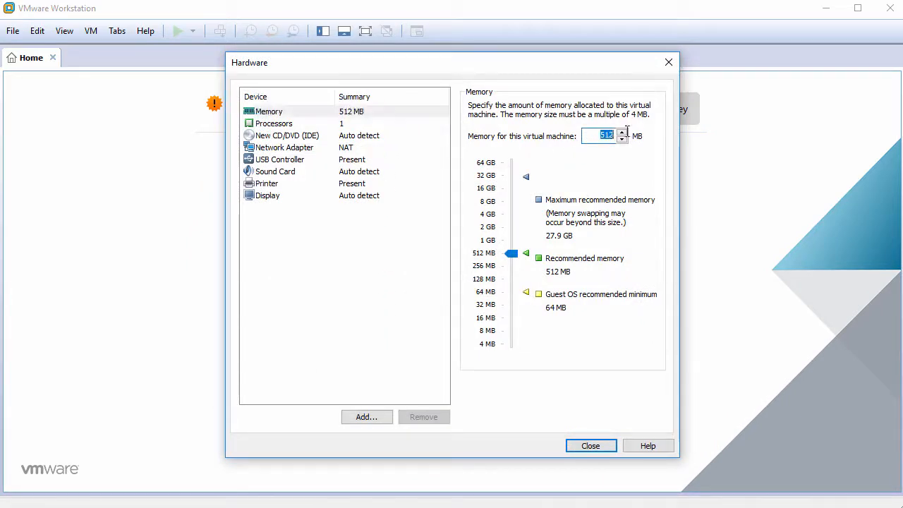
{"action": "type", "text": "1024"}
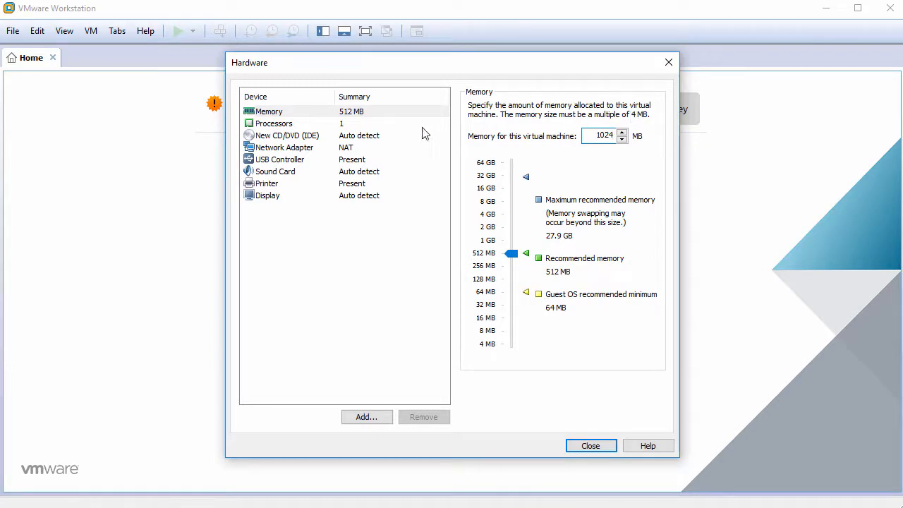
{"action": "left_click", "coordinate": [371, 125]}
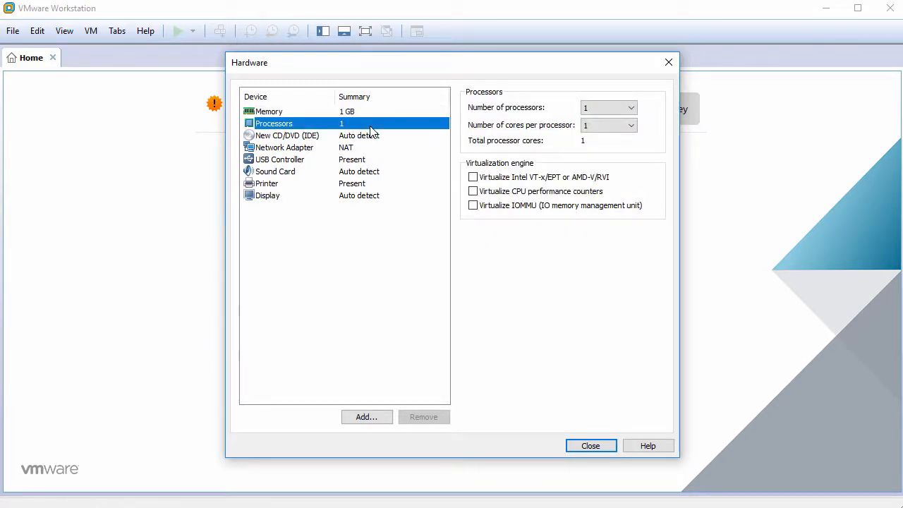
{"action": "left_click", "coordinate": [590, 127]}
{"action": "left_click", "coordinate": [600, 147]}
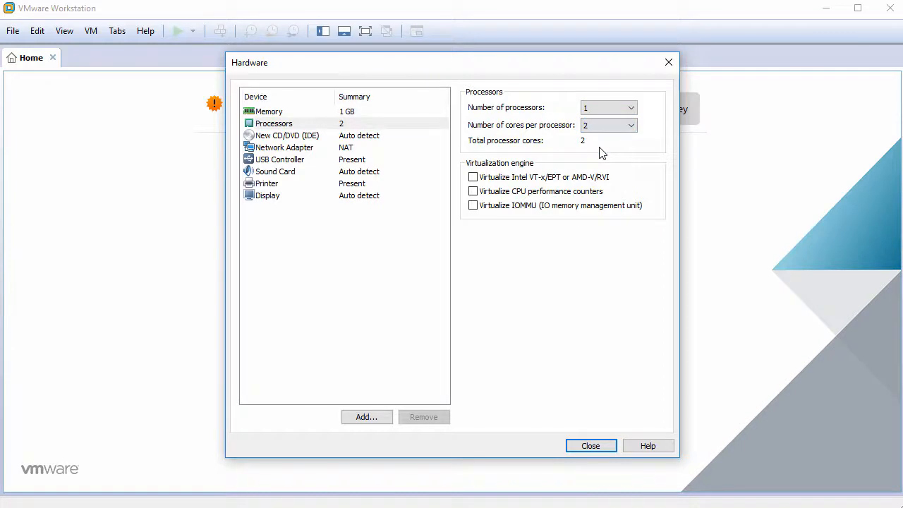
Step: Set the CD/DVD drive to use the ISO image antiX-17_386-full.iso from the Downloads folder
{"action": "left_click", "coordinate": [370, 138]}
{"action": "left_click", "coordinate": [474, 191]}
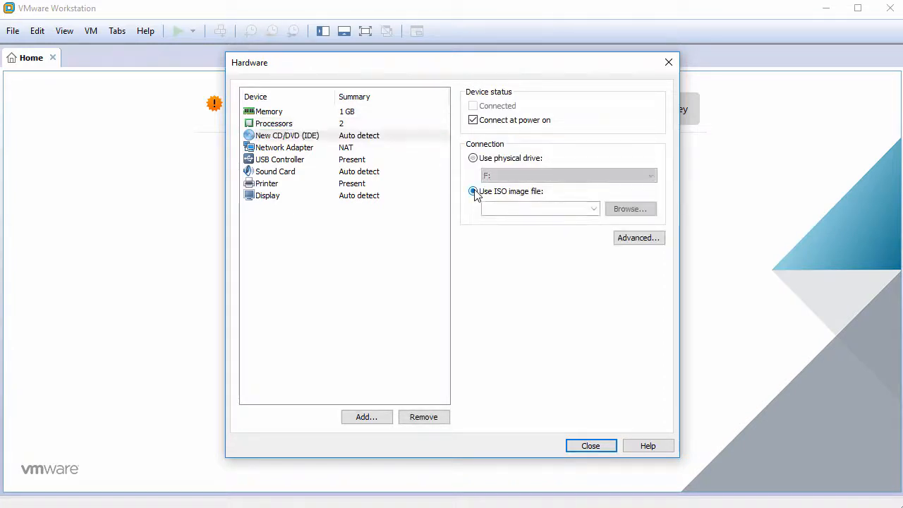
{"action": "left_click", "coordinate": [628, 211]}
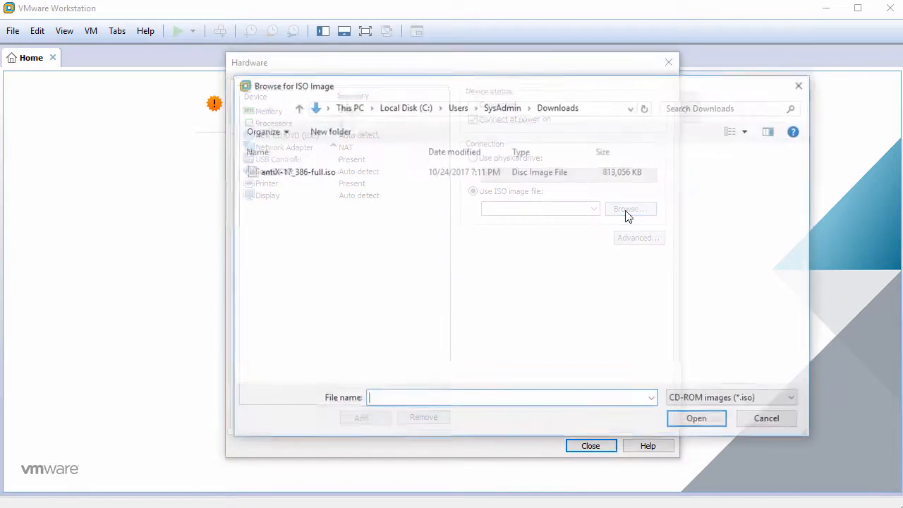
{"action": "left_click", "coordinate": [347, 178]}
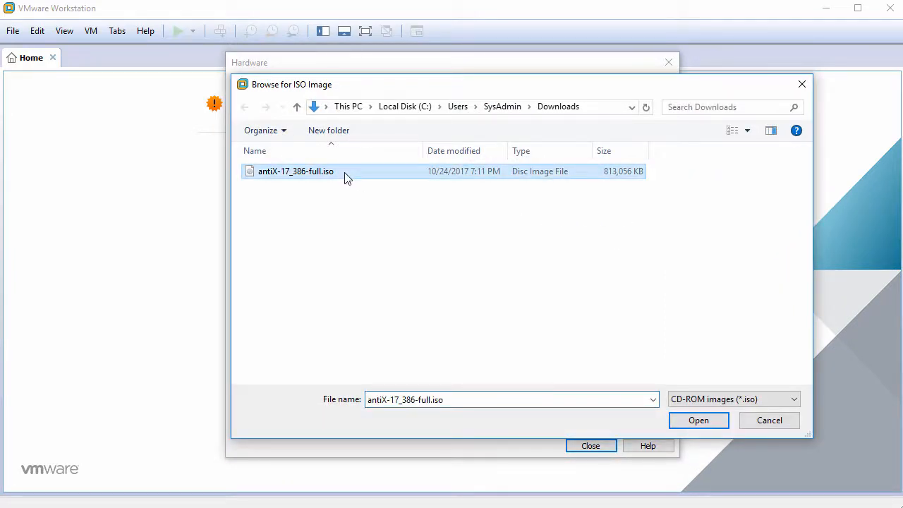
{"action": "left_click", "coordinate": [695, 421]}
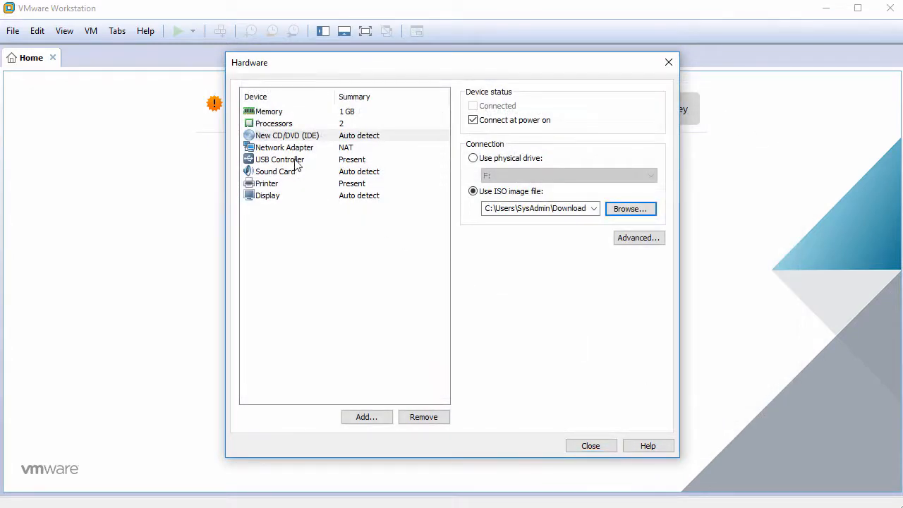
Step: Remove the USB controller, sound card and printer from the hardware, and finish creating the virtual machine
{"action": "left_click", "coordinate": [297, 163]}
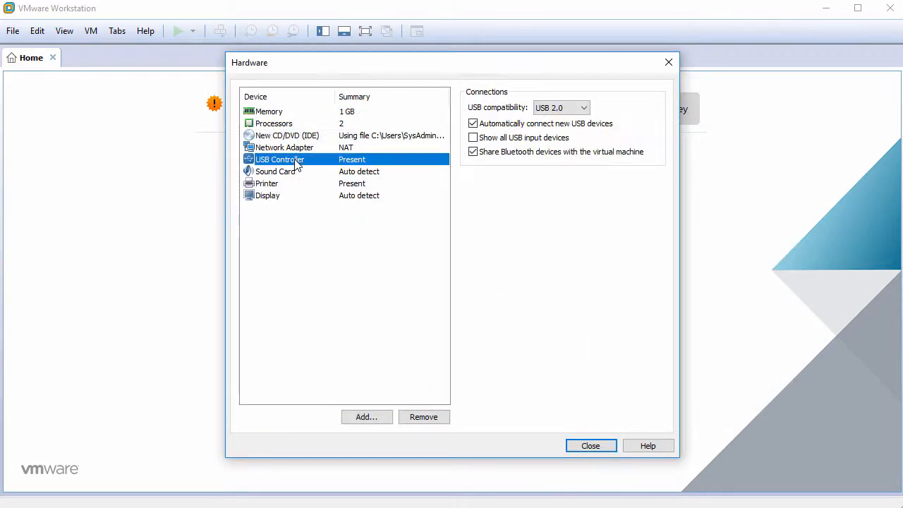
{"action": "left_click", "coordinate": [425, 418]}
{"action": "left_click", "coordinate": [426, 418]}
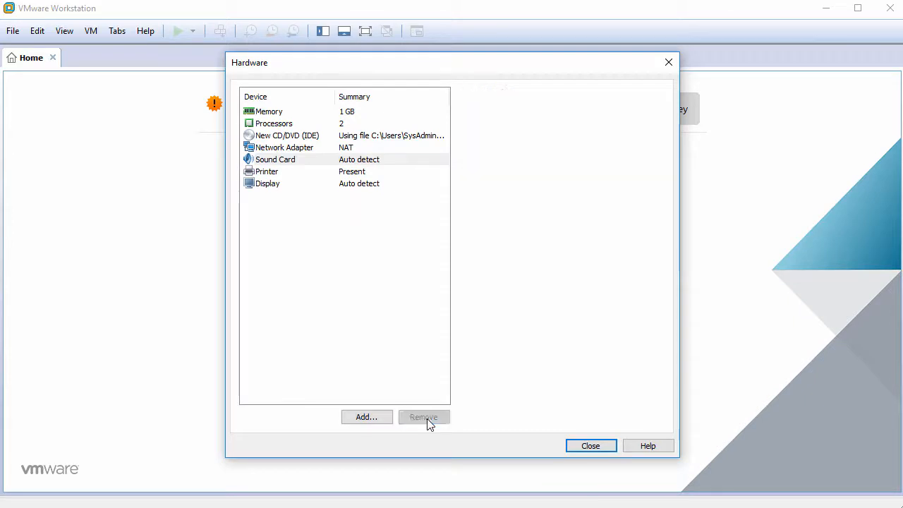
{"action": "left_click", "coordinate": [425, 418]}
{"action": "left_click", "coordinate": [425, 325]}
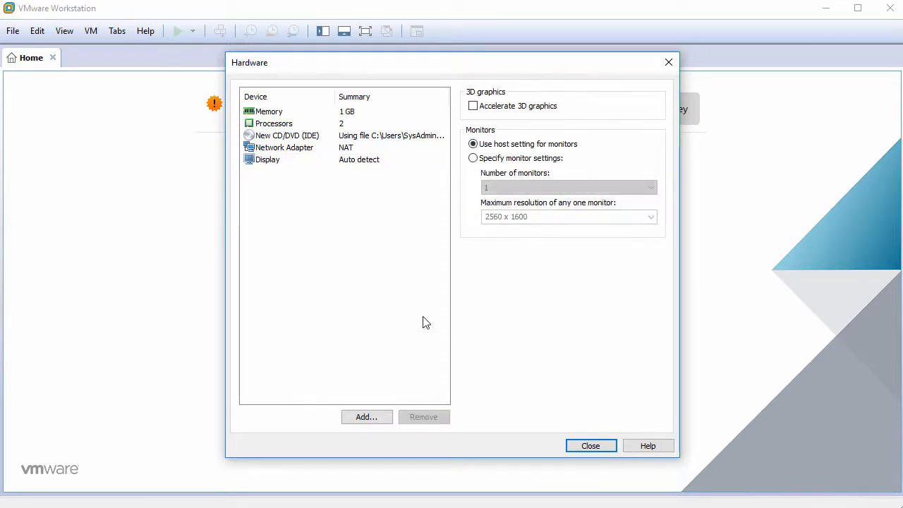
{"action": "left_click", "coordinate": [590, 446]}
{"action": "left_click", "coordinate": [514, 395]}
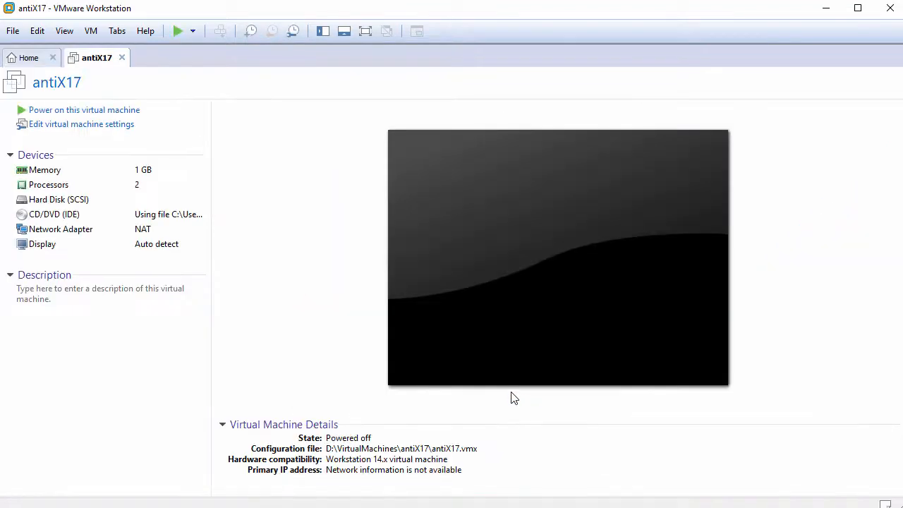
Step: Power on the antiX17 virtual machine and boot the antiX-17 386-full entry with its default options
{"action": "left_click", "coordinate": [112, 116]}
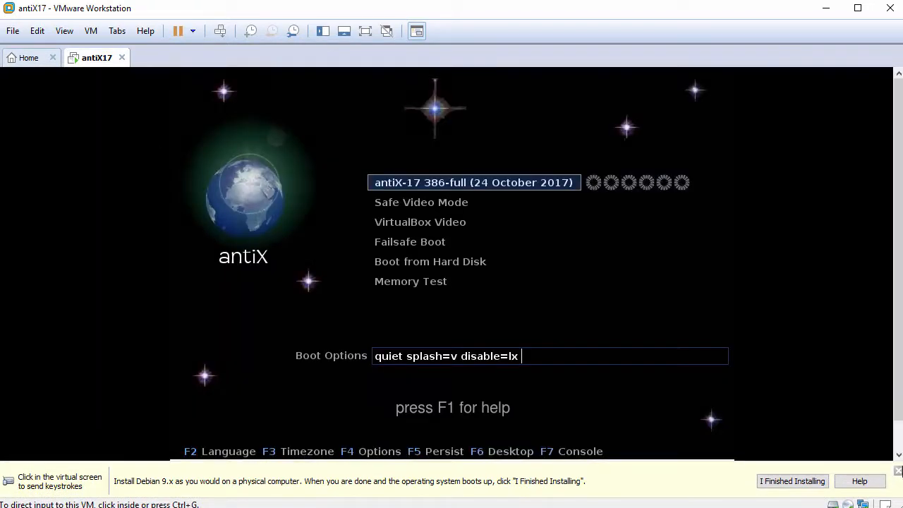
{"action": "left_click", "coordinate": [574, 291]}
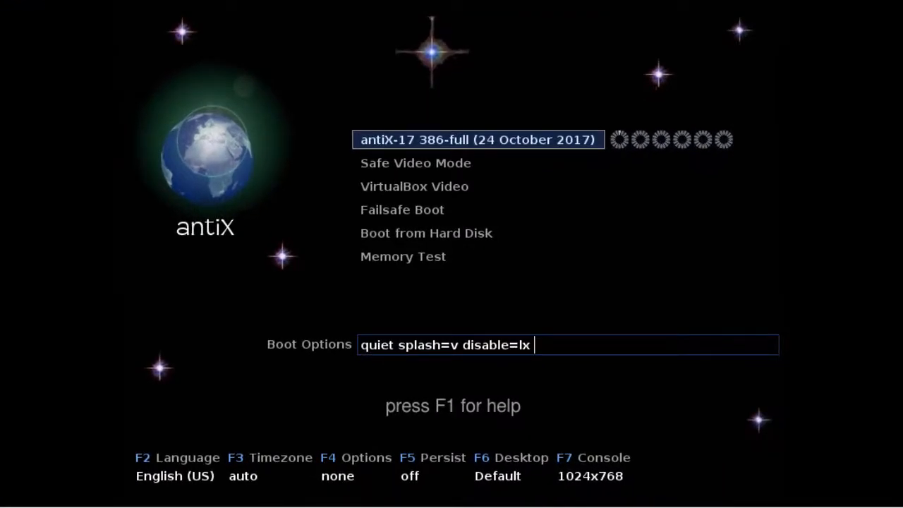
{"action": "key", "text": "Return"}
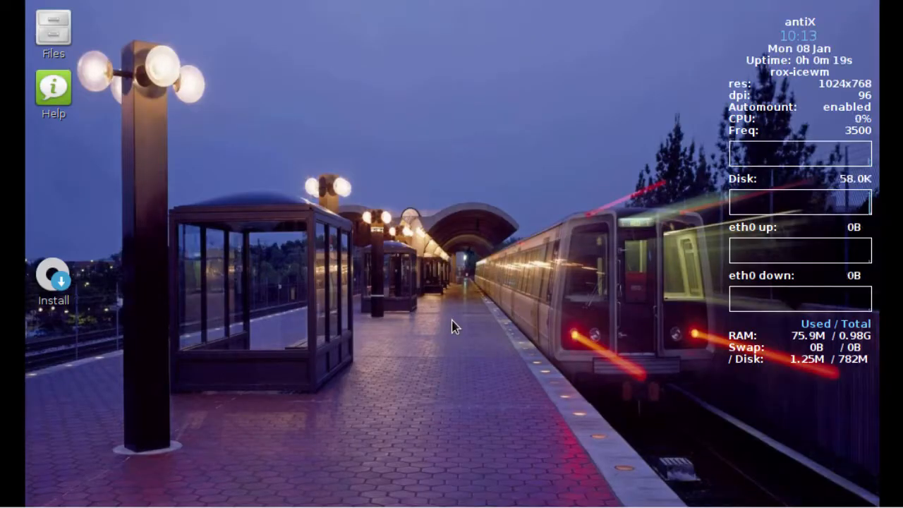
Step: Launch the antiX installation from the desktop, set the Debian and antiX repositories to Stretch, and run the installer
{"action": "left_click", "coordinate": [65, 279]}
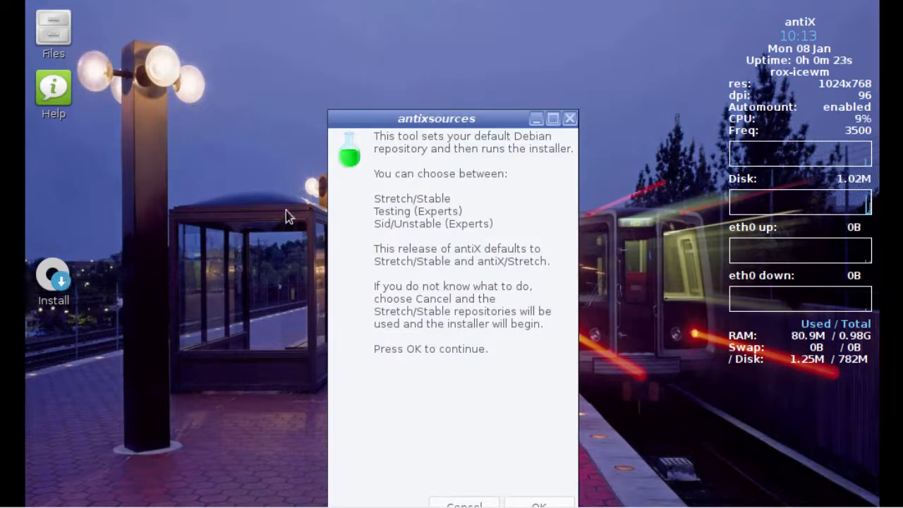
{"action": "left_click_drag", "start_coordinate": [399, 117], "coordinate": [385, 29]}
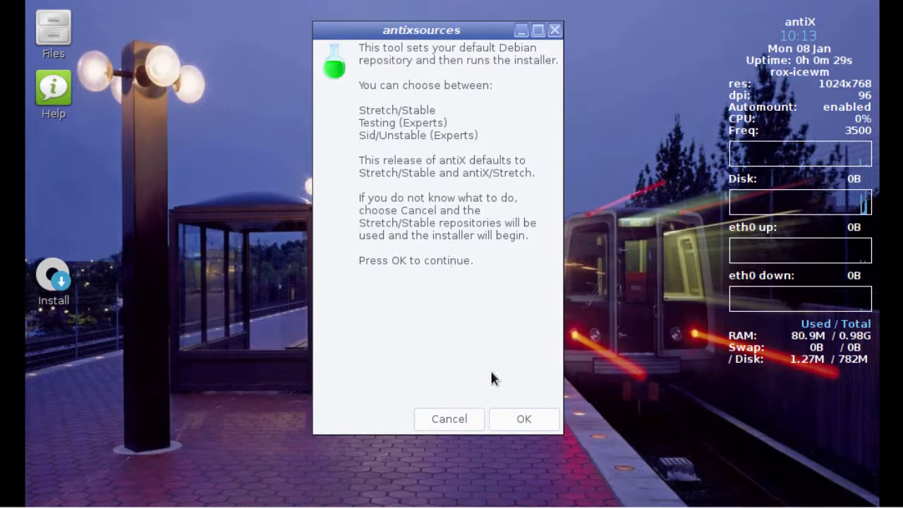
{"action": "left_click", "coordinate": [522, 420]}
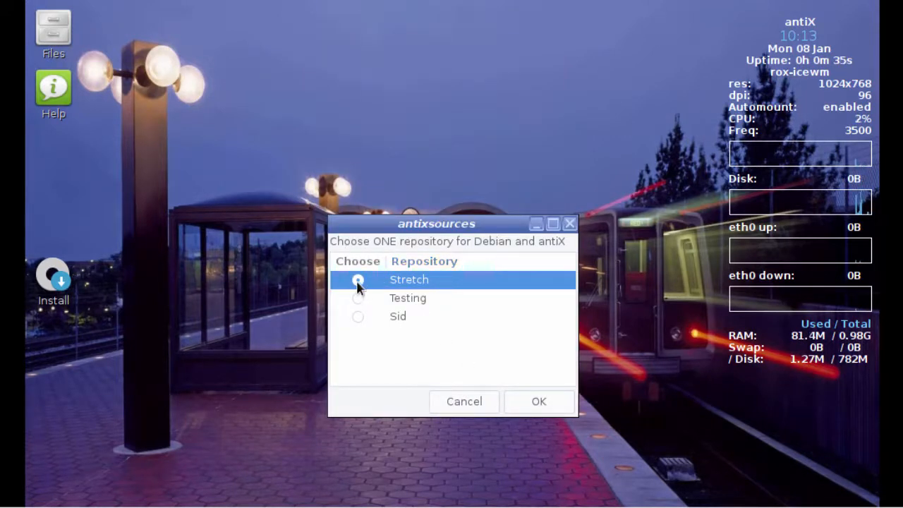
{"action": "left_click", "coordinate": [540, 404]}
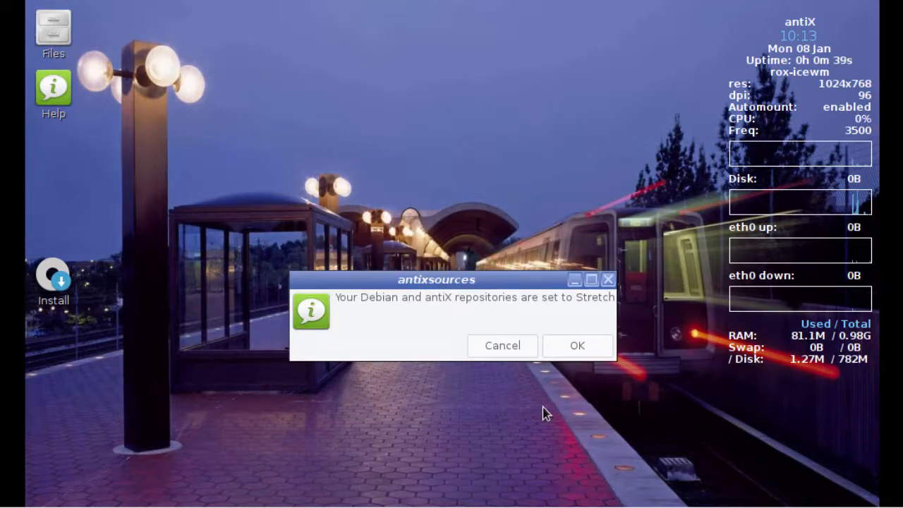
{"action": "left_click", "coordinate": [575, 348]}
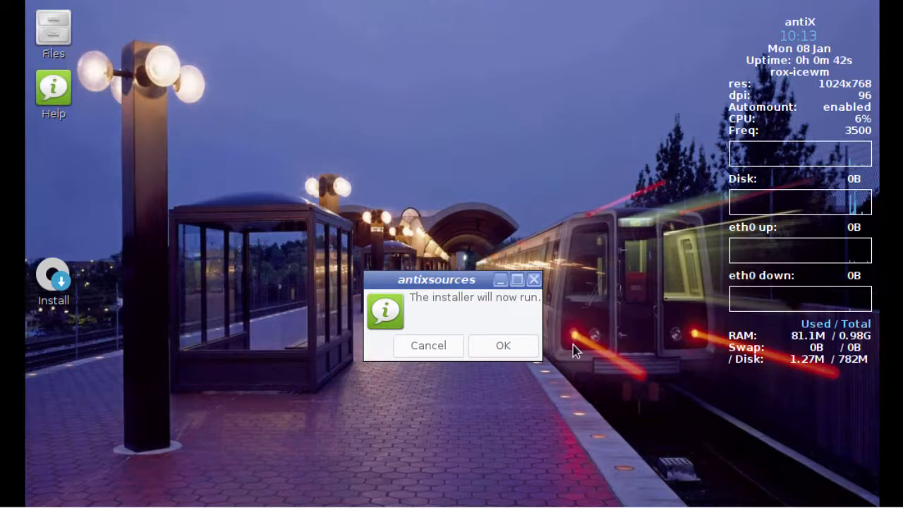
{"action": "left_click", "coordinate": [508, 351]}
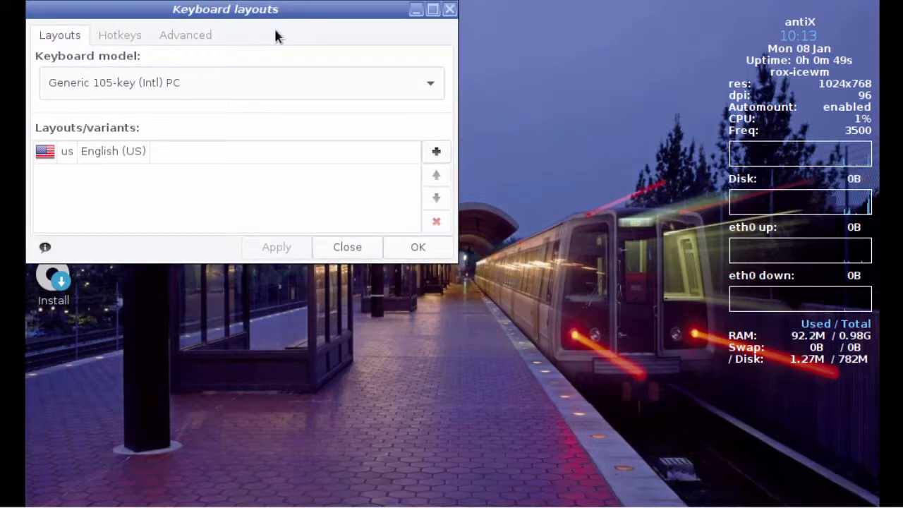
Step: Keep the Generic 105-key (Intl) PC keyboard model with the English (US) layout, and accept the installer's terms of use
{"action": "left_click", "coordinate": [430, 84]}
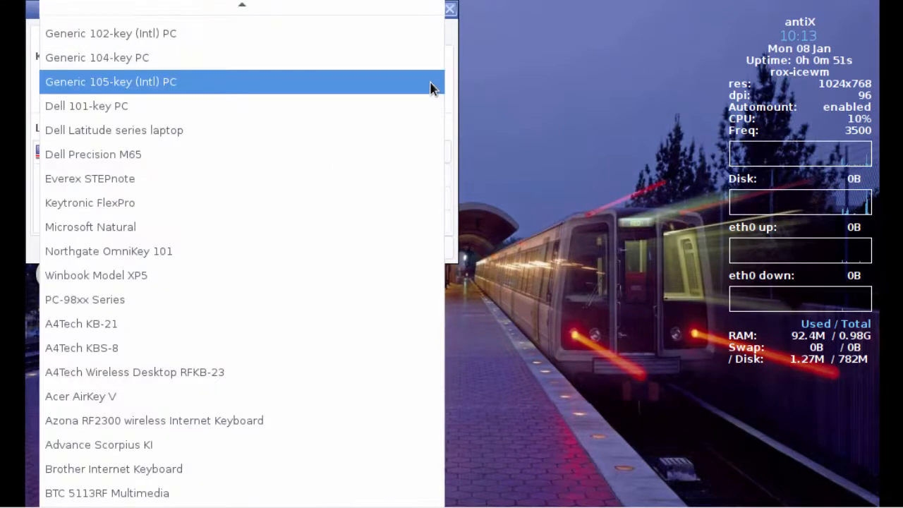
{"action": "left_click", "coordinate": [431, 87]}
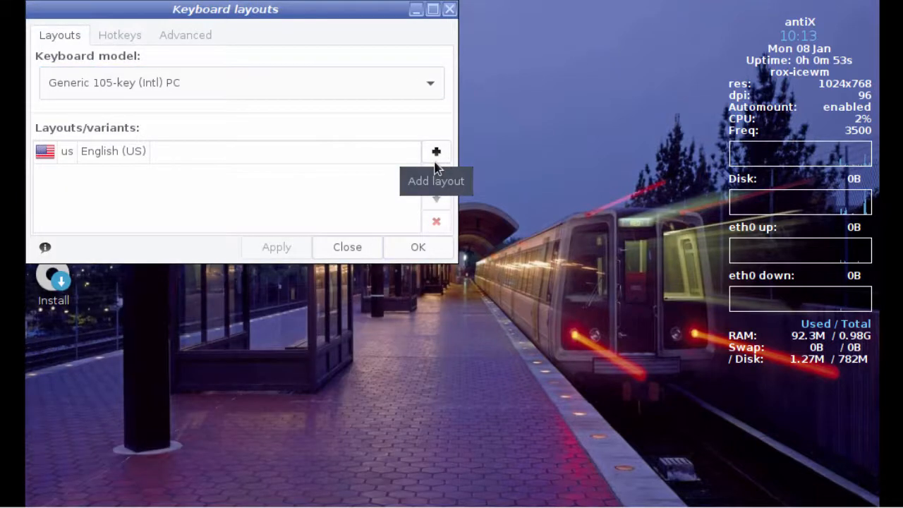
{"action": "left_click", "coordinate": [423, 250]}
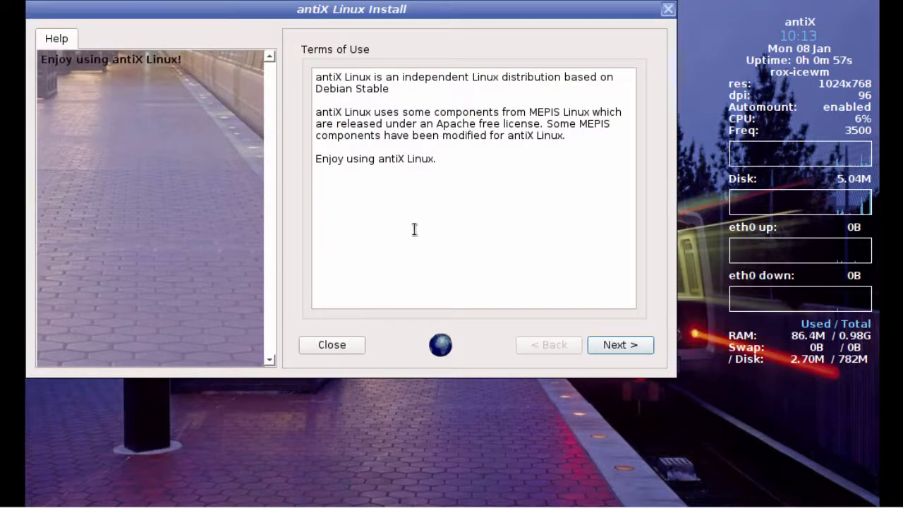
{"action": "left_click", "coordinate": [640, 349]}
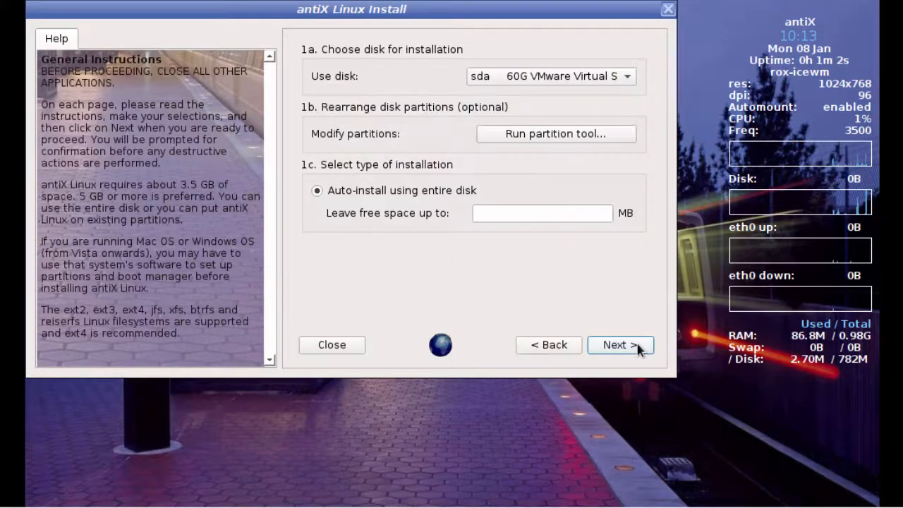
Step: Auto-install antiX on the entire 60G disk sda, allowing it to be formatted, and install the GRUB bootloader to its MBR
{"action": "left_click", "coordinate": [627, 78]}
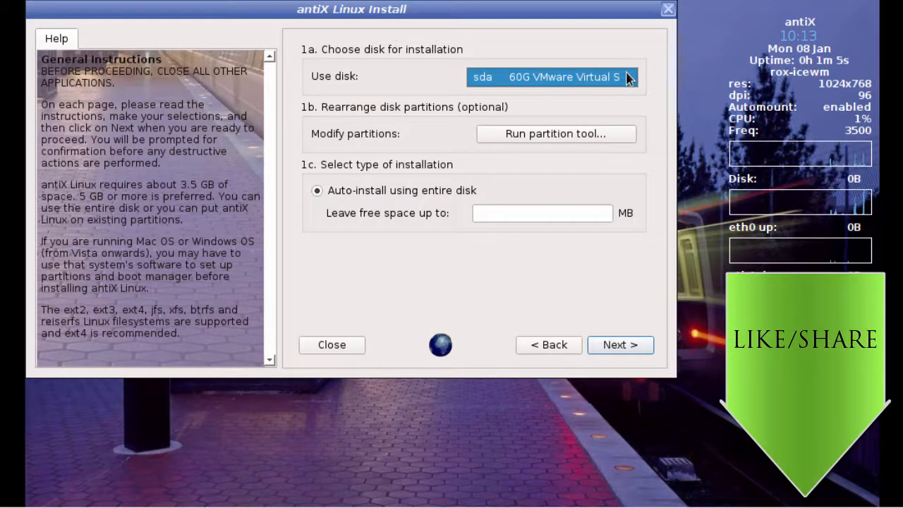
{"action": "left_click", "coordinate": [581, 243]}
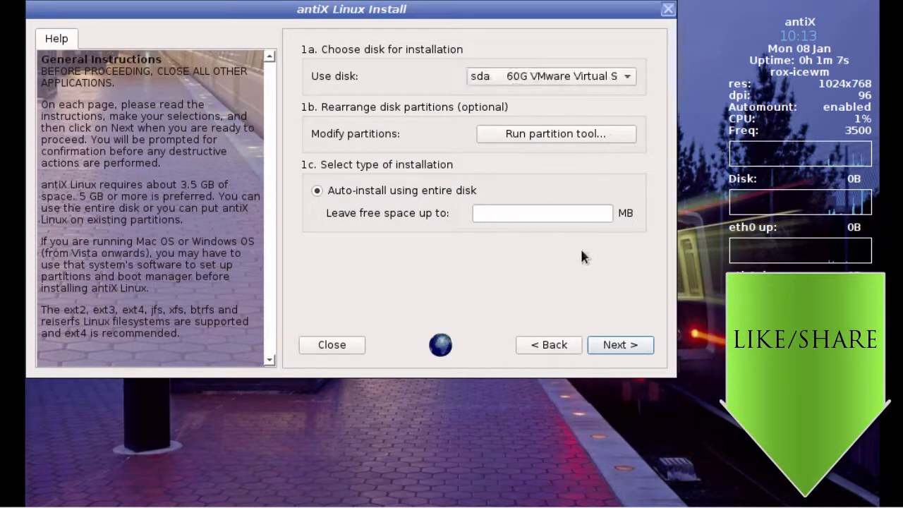
{"action": "left_click", "coordinate": [622, 345]}
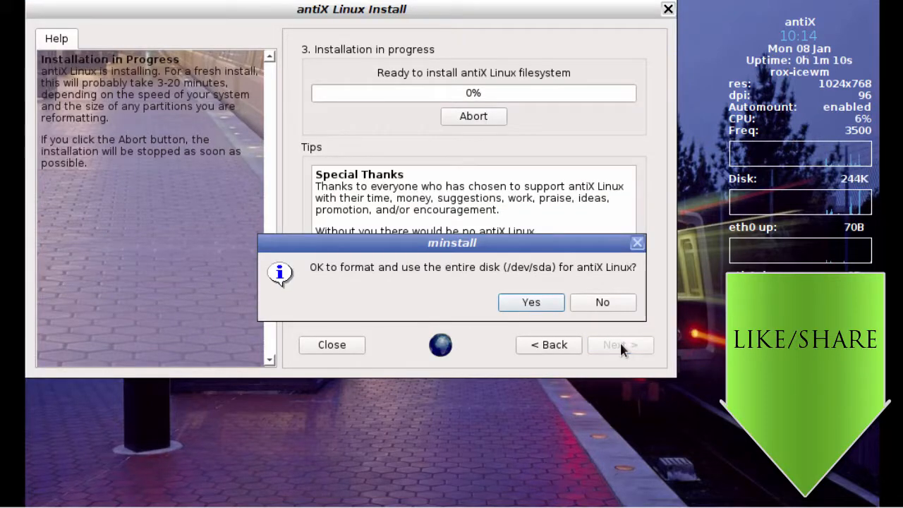
{"action": "left_click", "coordinate": [542, 302]}
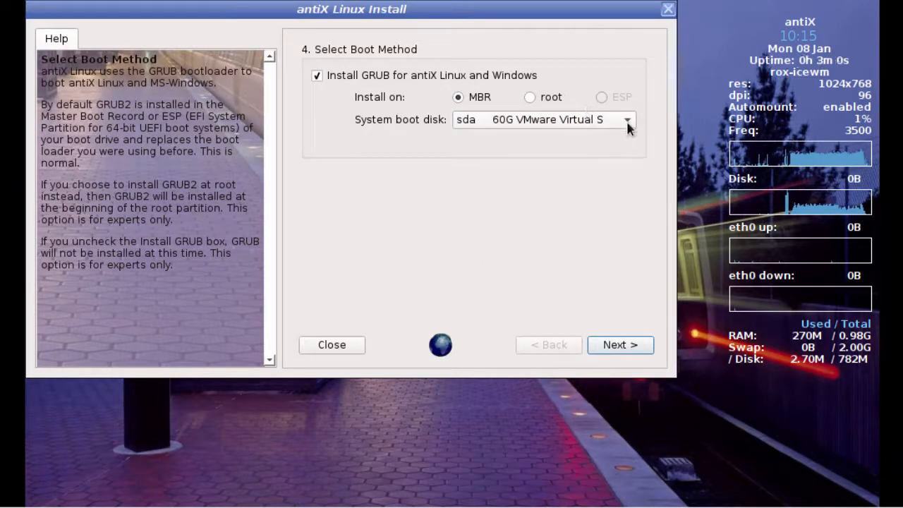
{"action": "left_click", "coordinate": [628, 344]}
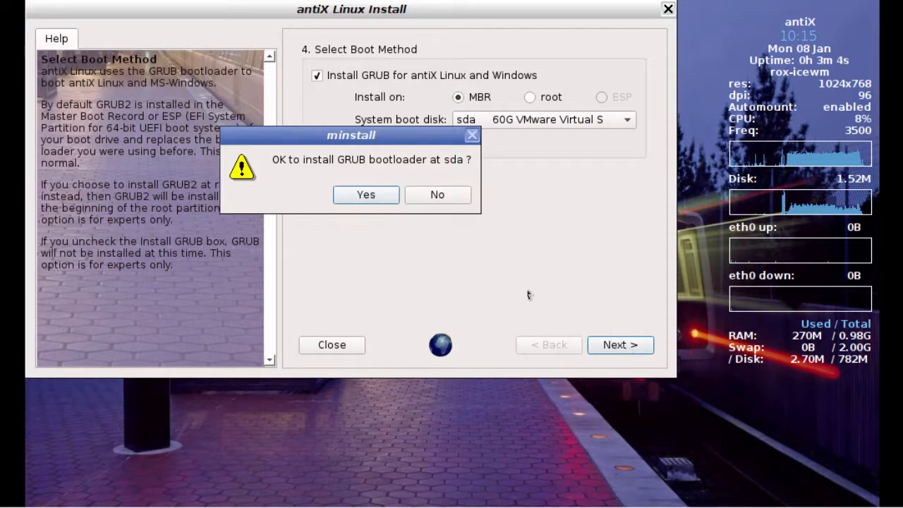
{"action": "left_click", "coordinate": [367, 195]}
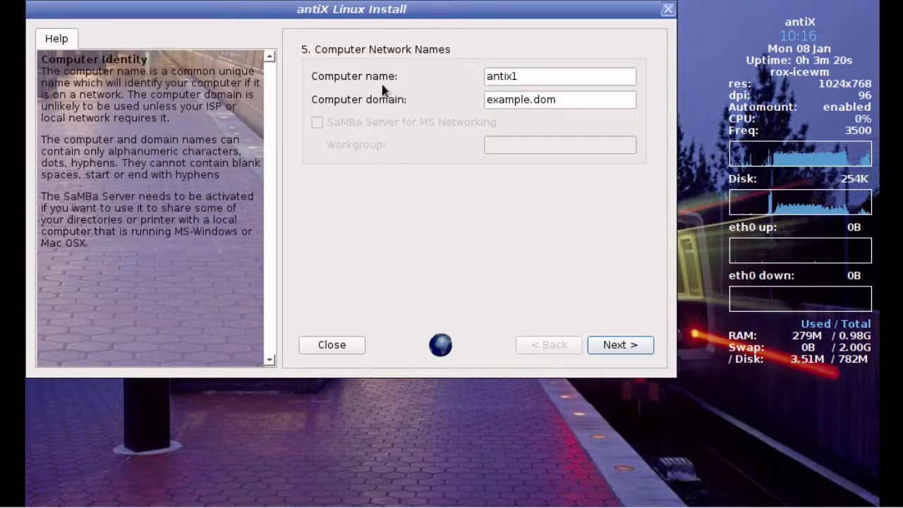
Step: Set the computer name to antix17 and the computer domain to lab.local
{"action": "left_click", "coordinate": [558, 79]}
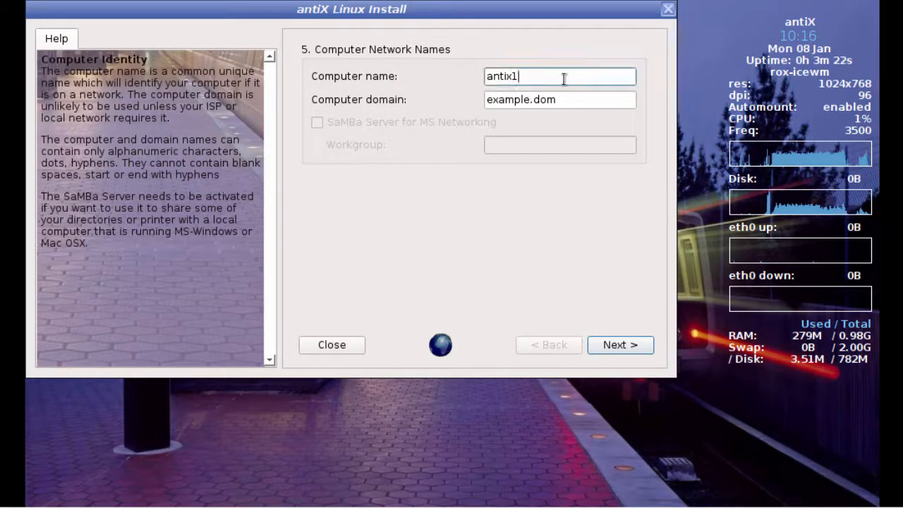
{"action": "key", "text": "Tab"}
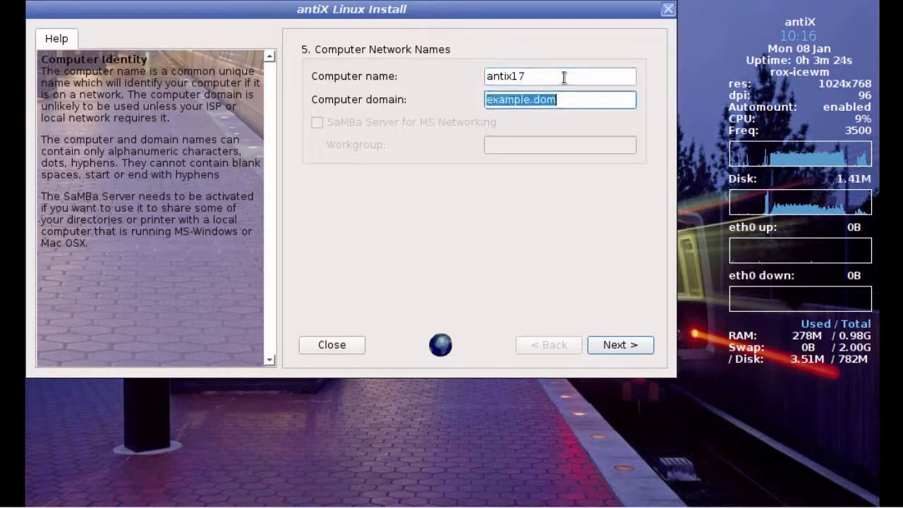
{"action": "type", "text": "lab.local"}
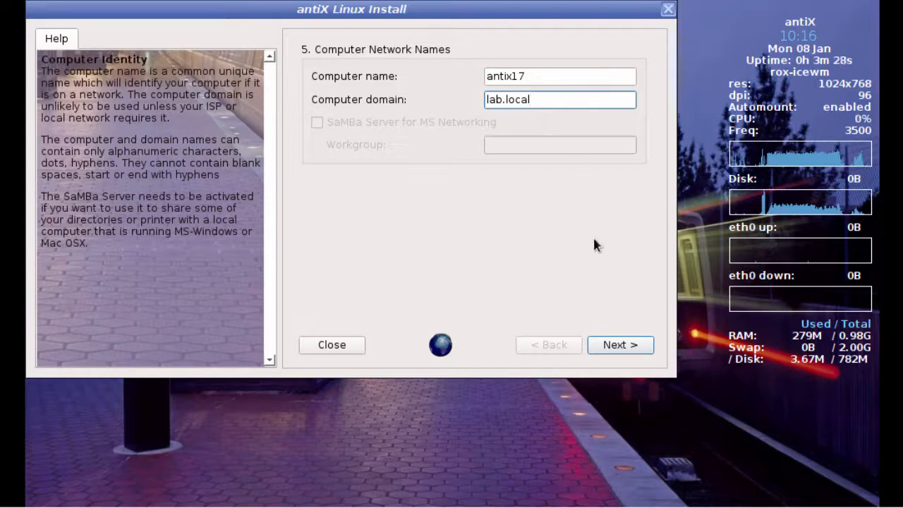
{"action": "left_click", "coordinate": [621, 346]}
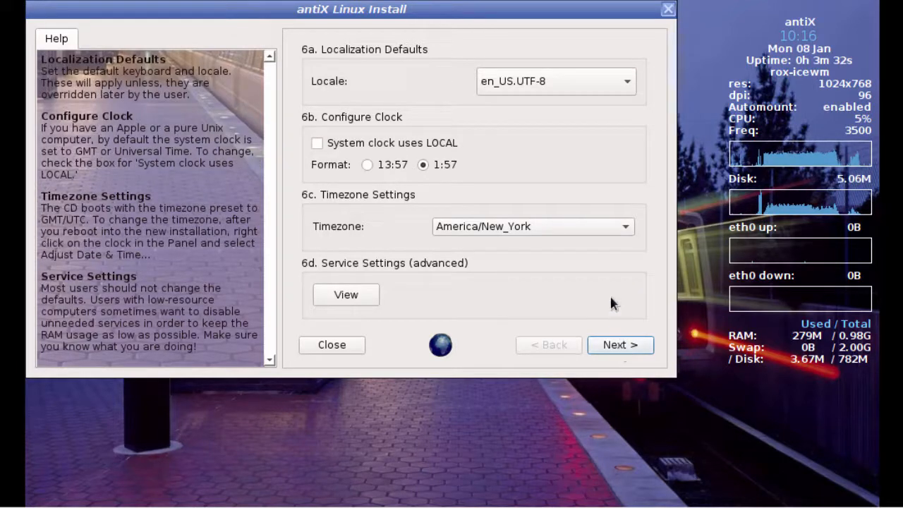
Step: Accept the localization defaults with locale en_US.UTF-8, the 1:57 clock format and timezone America/New_York
{"action": "left_click", "coordinate": [626, 83]}
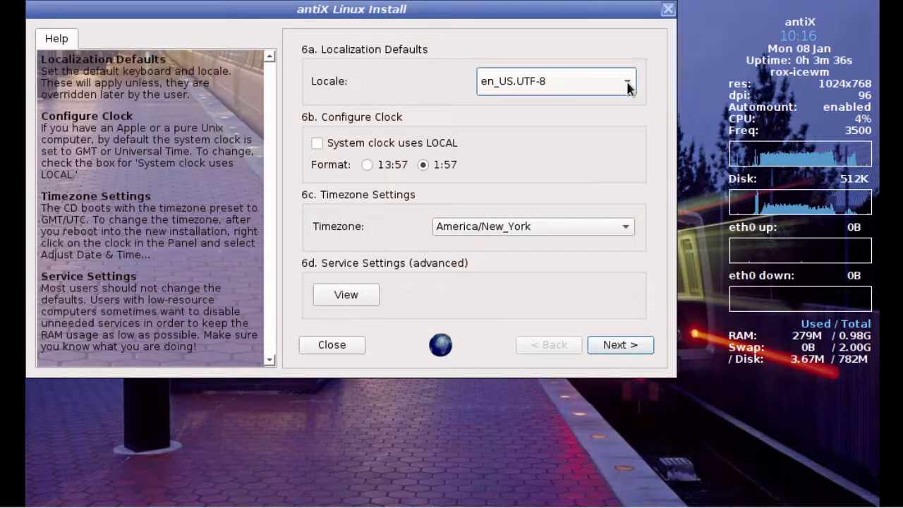
{"action": "left_click", "coordinate": [619, 226]}
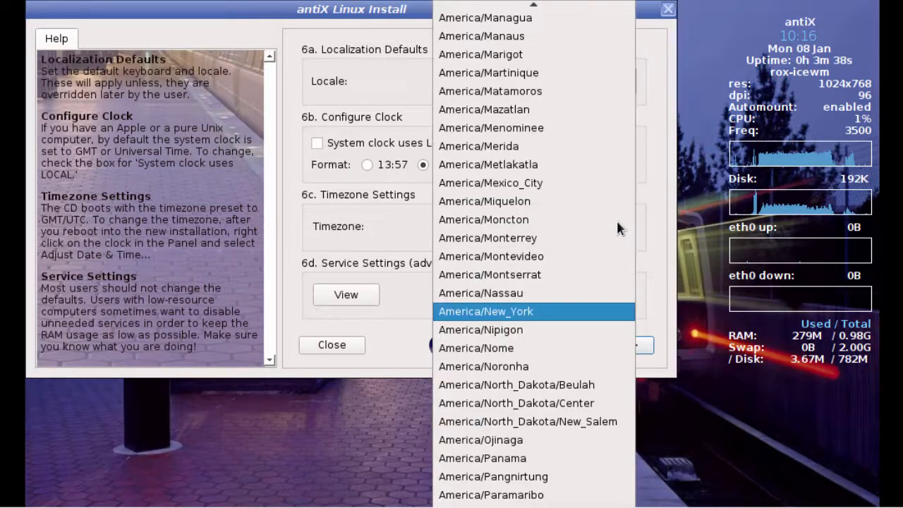
{"action": "key", "text": "Escape"}
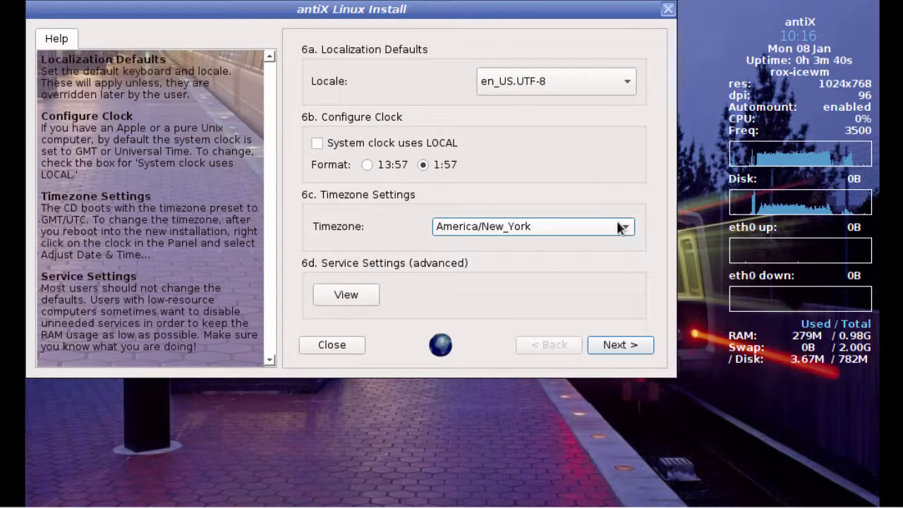
{"action": "left_click", "coordinate": [615, 351]}
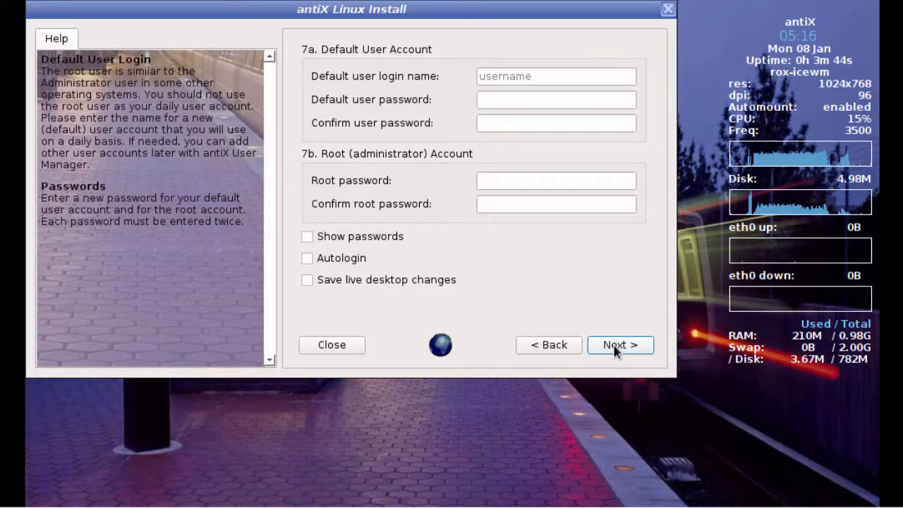
Step: Create the default user account by entering its login name and user password, and set the root password, confirming both passwords
{"action": "left_click", "coordinate": [597, 76]}
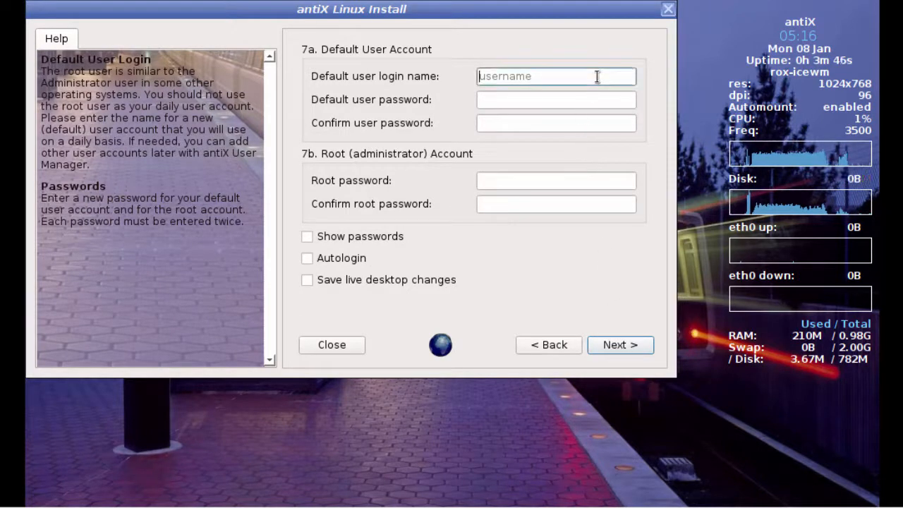
{"action": "key", "text": "Tab"}
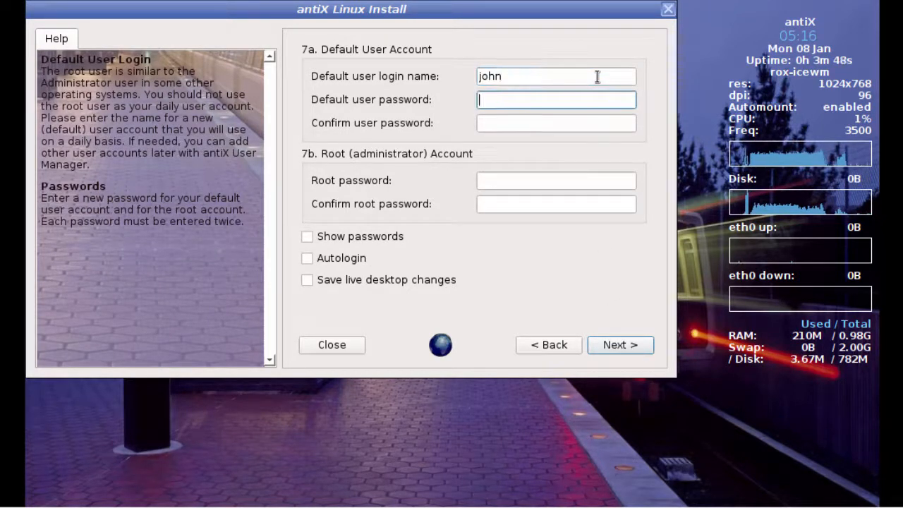
{"action": "key", "text": "Tab"}
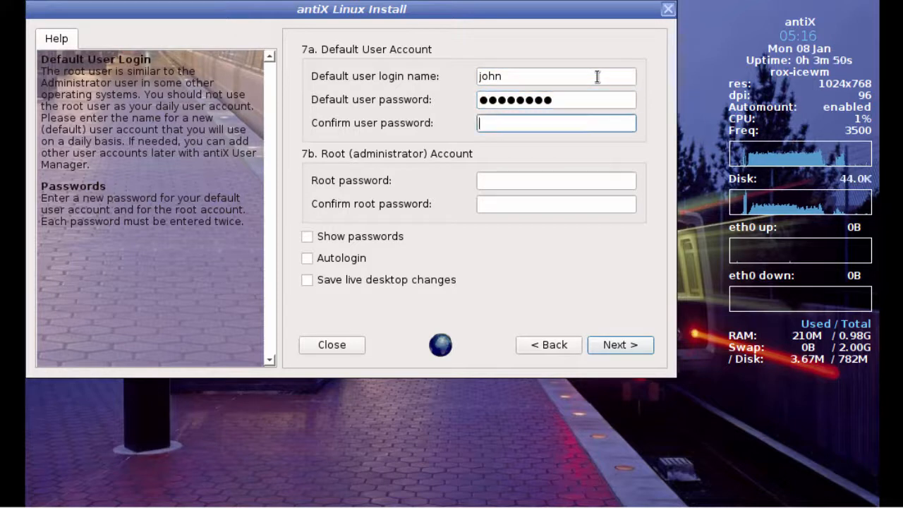
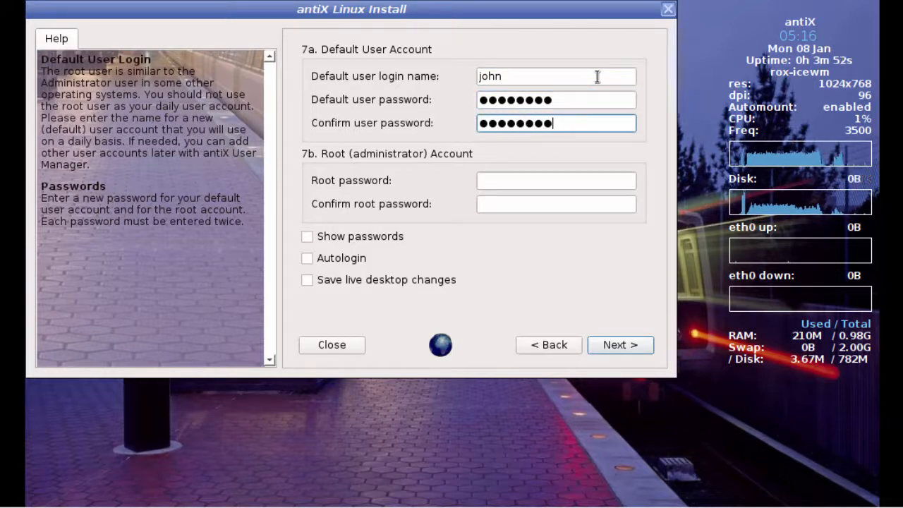
{"action": "key", "text": "Tab"}
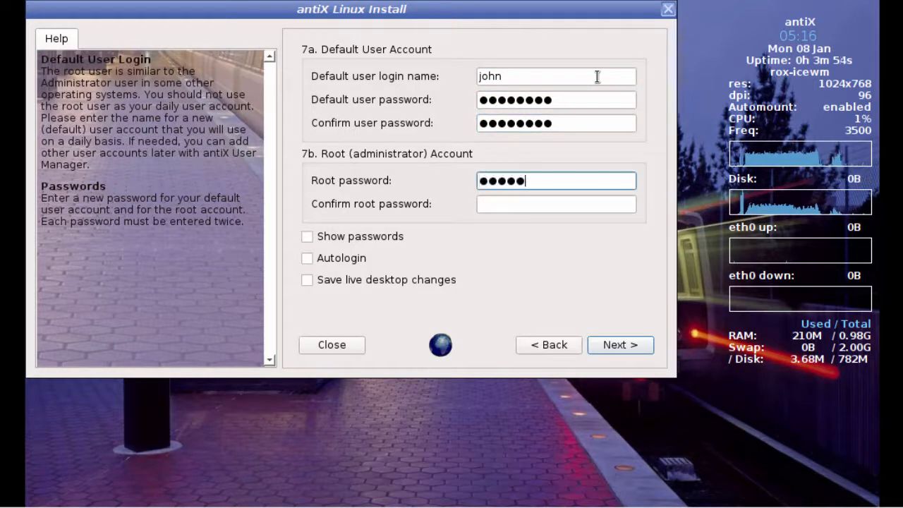
{"action": "key", "text": "Tab"}
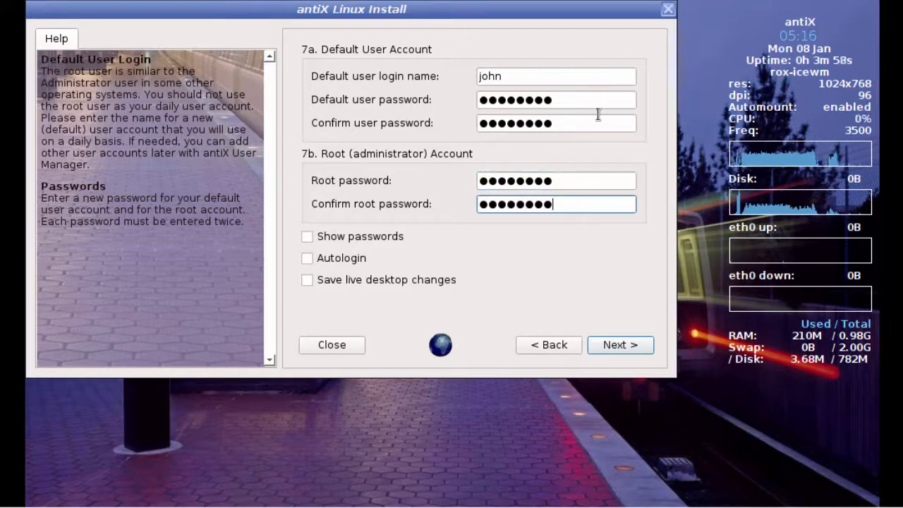
{"action": "left_click", "coordinate": [623, 343]}
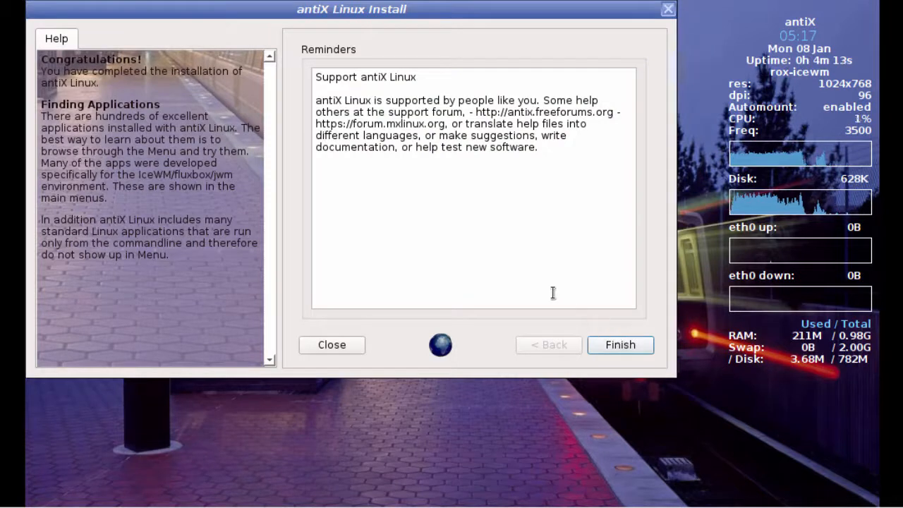
Step: Finish the installation, reboot the machine and boot the antiX GNU/Linux entry
{"action": "left_click", "coordinate": [612, 346]}
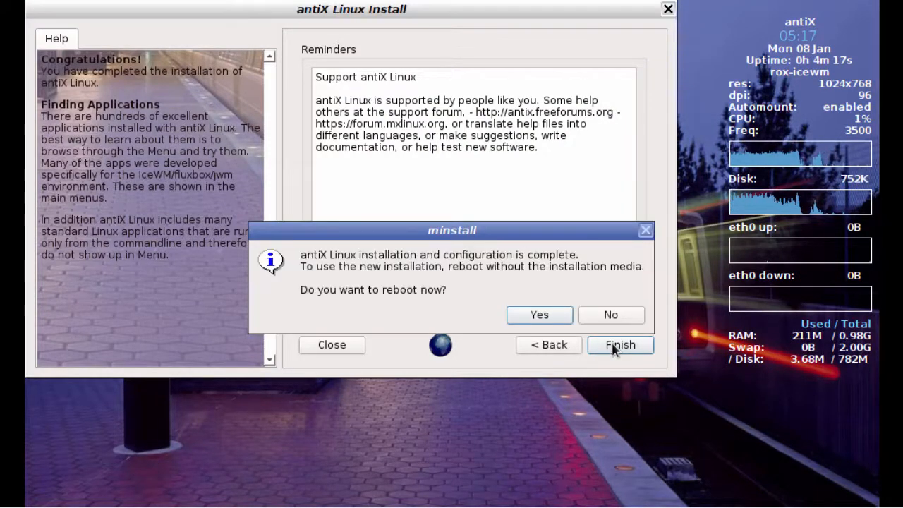
{"action": "left_click", "coordinate": [534, 316]}
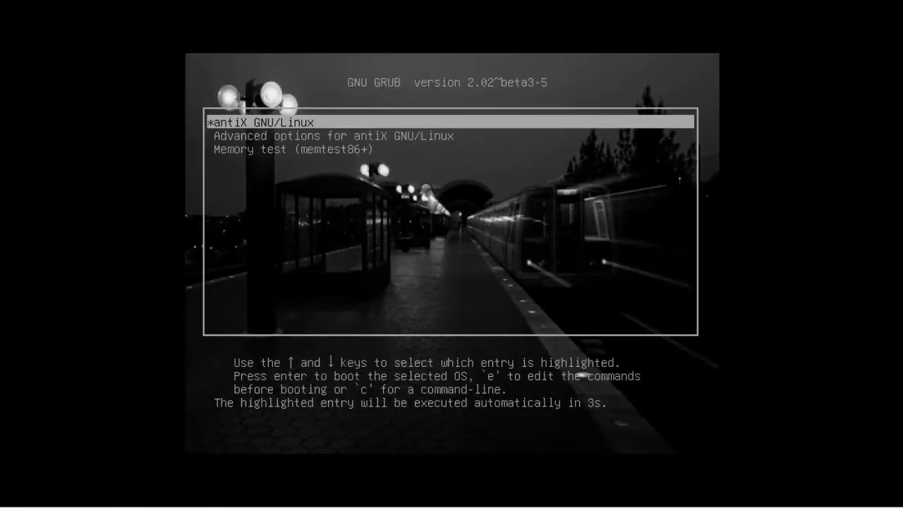
{"action": "key", "text": "Return"}
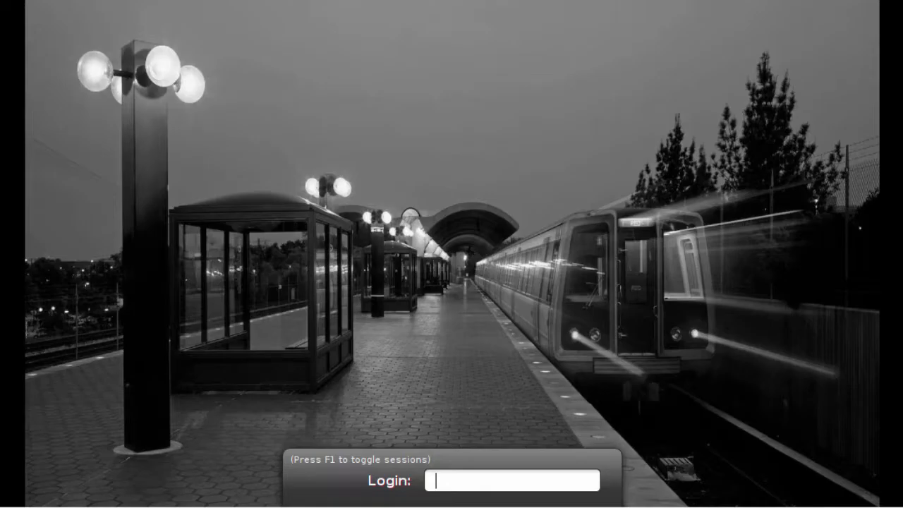
Step: Log in to the installed antiX system with the user's login name and account password
{"action": "type", "text": "ohn"}
{"action": "key", "text": "Return"}
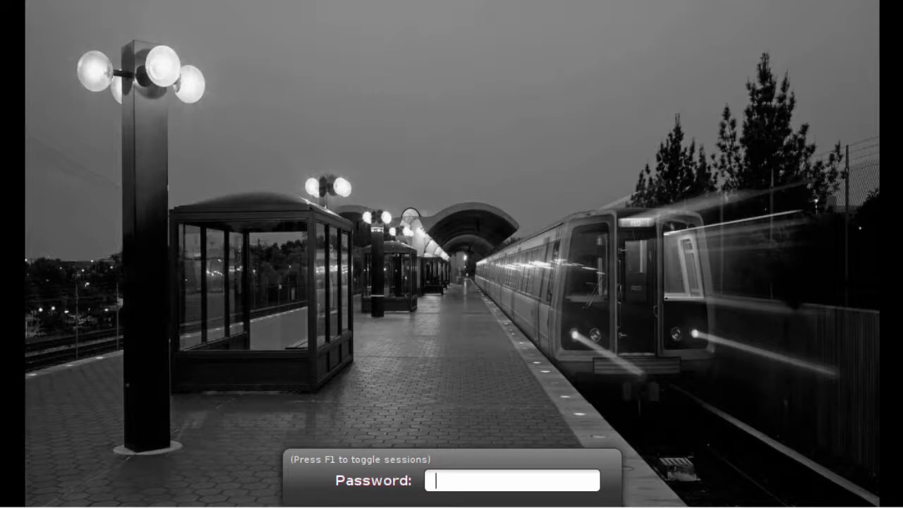
{"action": "type", "text": "********"}
{"action": "key", "text": "Return"}
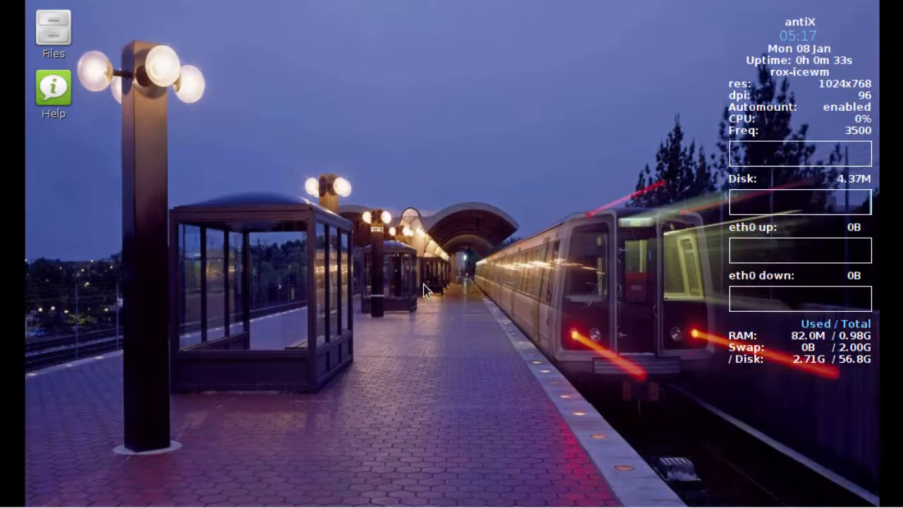
{"action": "right_click", "coordinate": [356, 117]}
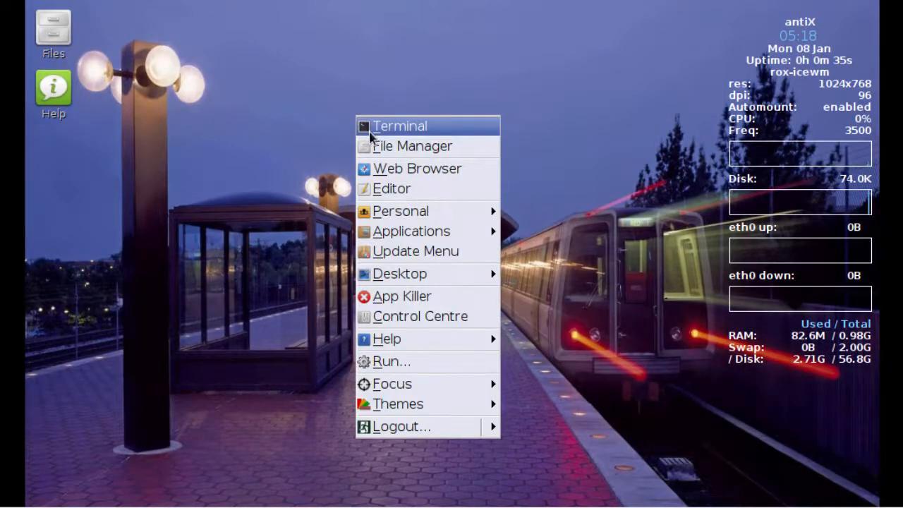
{"action": "mouse_move", "coordinate": [396, 409]}
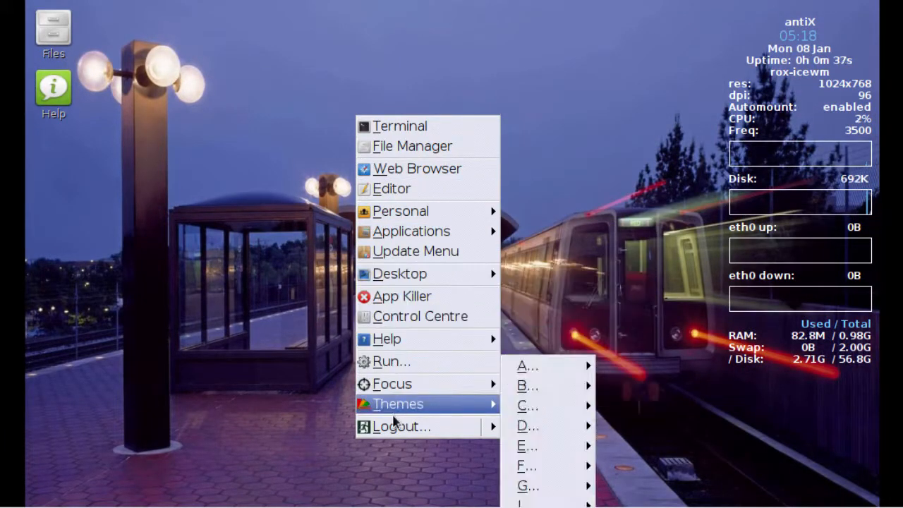
{"action": "left_click", "coordinate": [295, 248]}
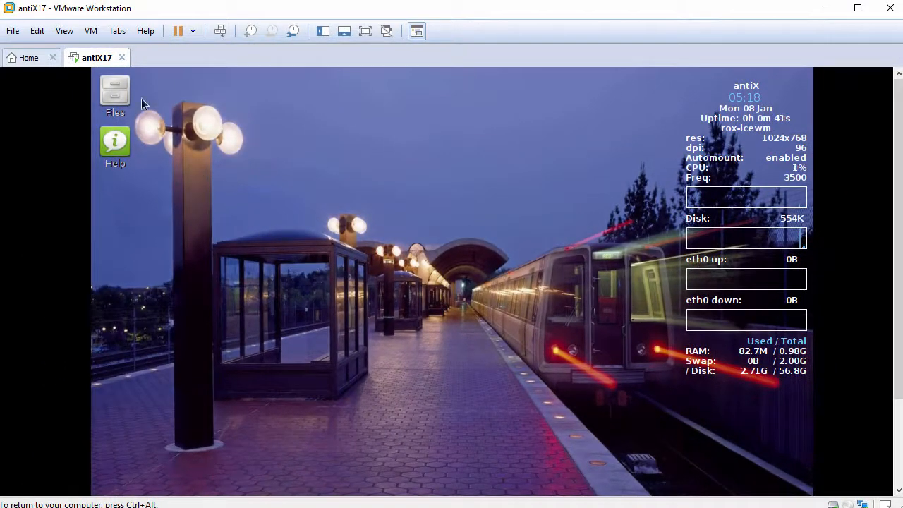
{"action": "left_click", "coordinate": [64, 31]}
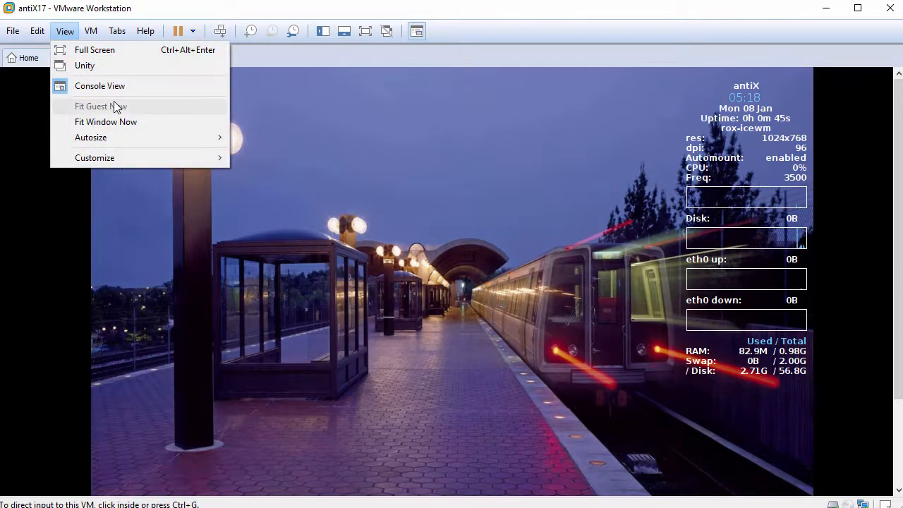
{"action": "left_click", "coordinate": [346, 158]}
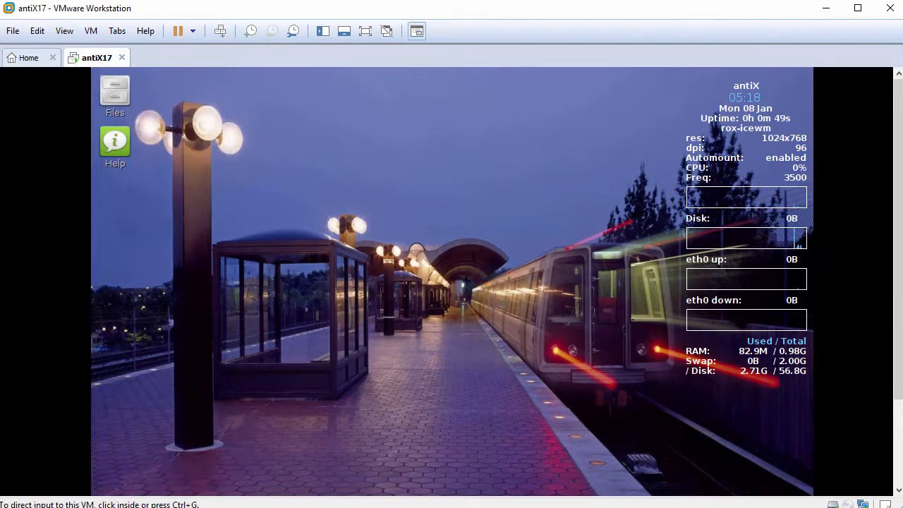
Step: Mount the VMware Tools installer disc in the antiX17 virtual machine, dismiss the installation hint and return control to the guest
{"action": "left_click", "coordinate": [92, 31]}
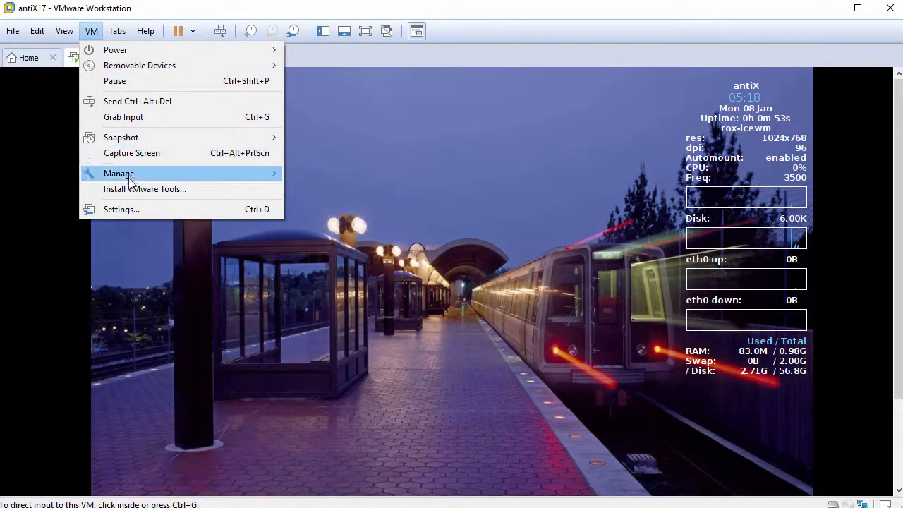
{"action": "left_click", "coordinate": [173, 193]}
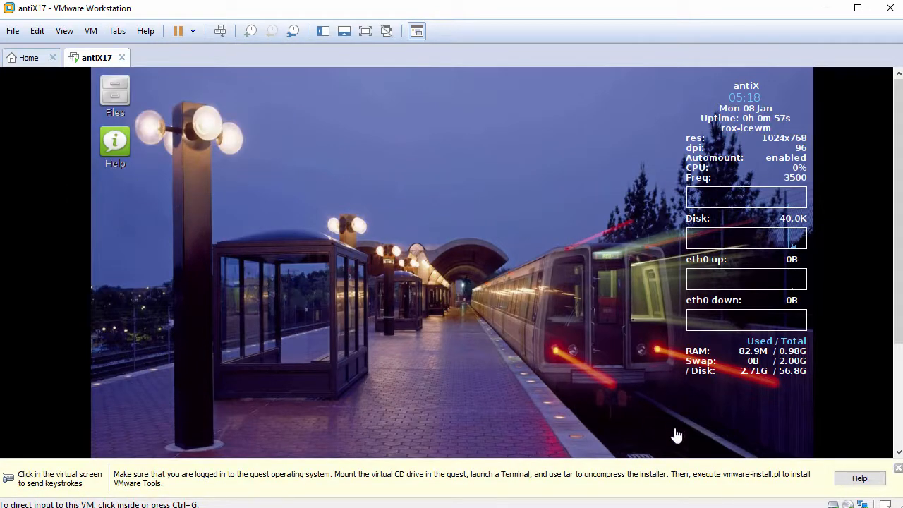
{"action": "left_click", "coordinate": [898, 468]}
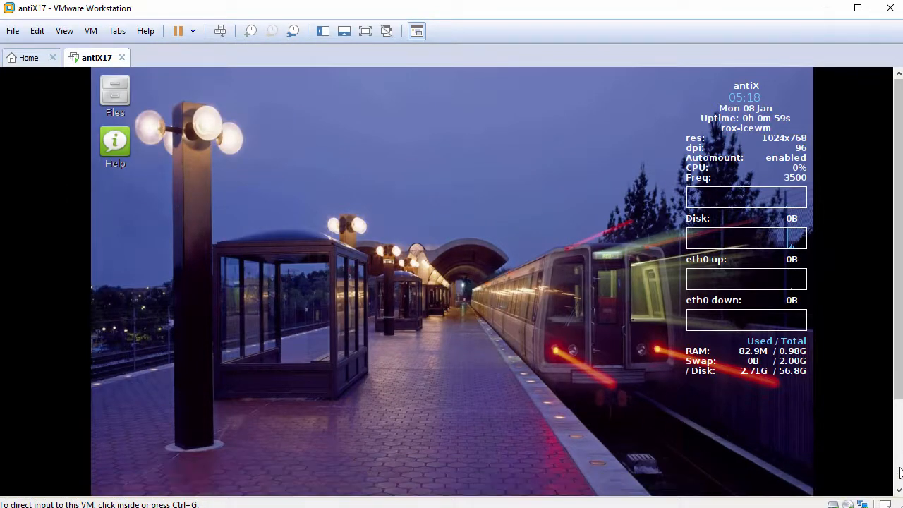
{"action": "left_click", "coordinate": [480, 221]}
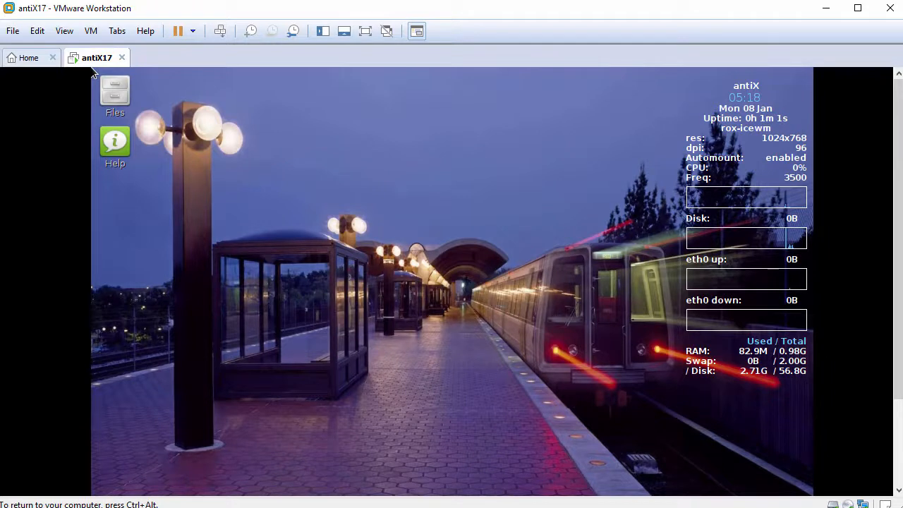
Step: Browse the guest file system from the home folder up to the root and open /media/sr0
{"action": "left_click", "coordinate": [115, 90]}
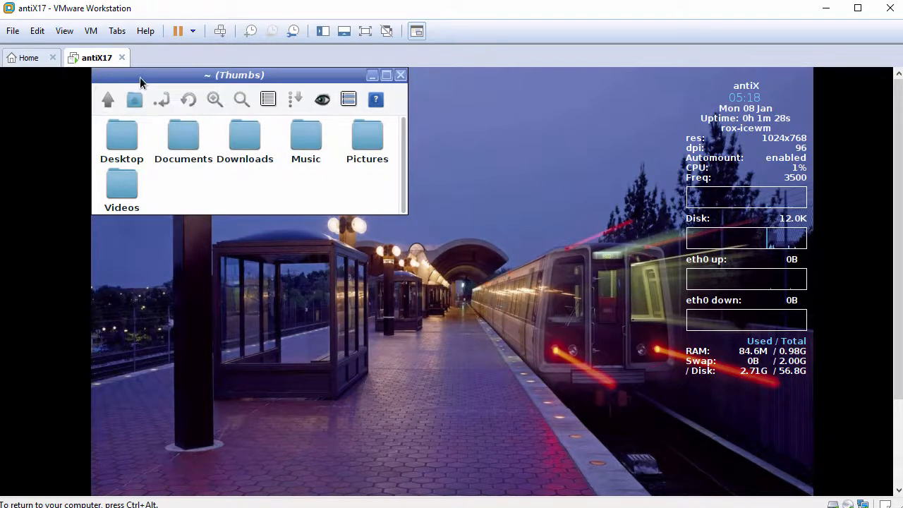
{"action": "left_click_drag", "start_coordinate": [140, 82], "coordinate": [218, 104]}
{"action": "left_click", "coordinate": [186, 122]}
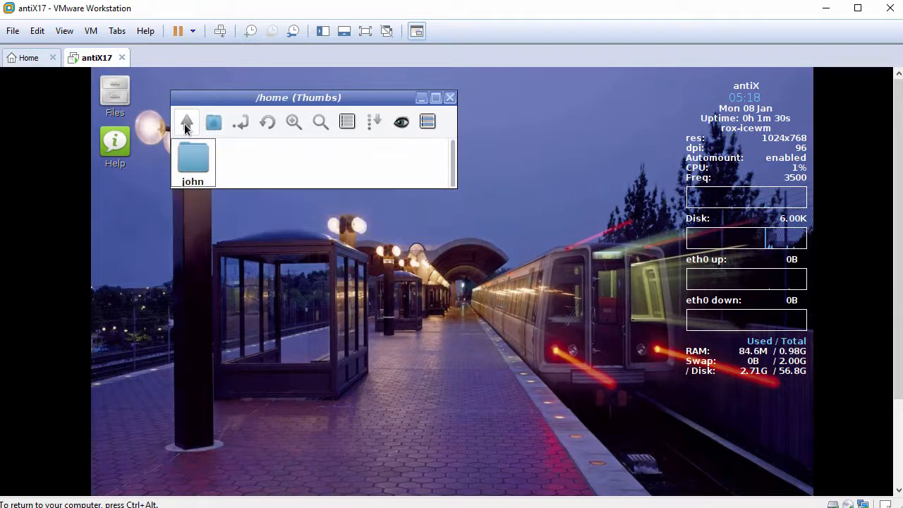
{"action": "left_click", "coordinate": [186, 124]}
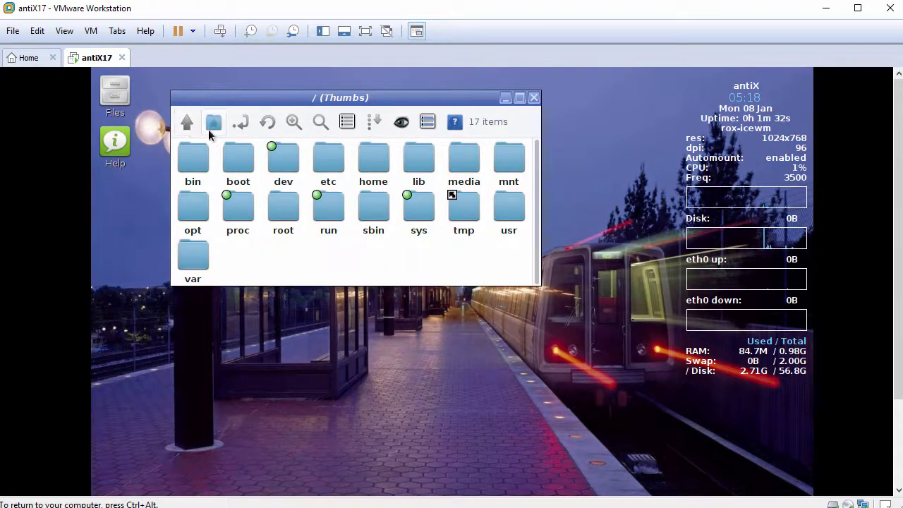
{"action": "left_click", "coordinate": [466, 161]}
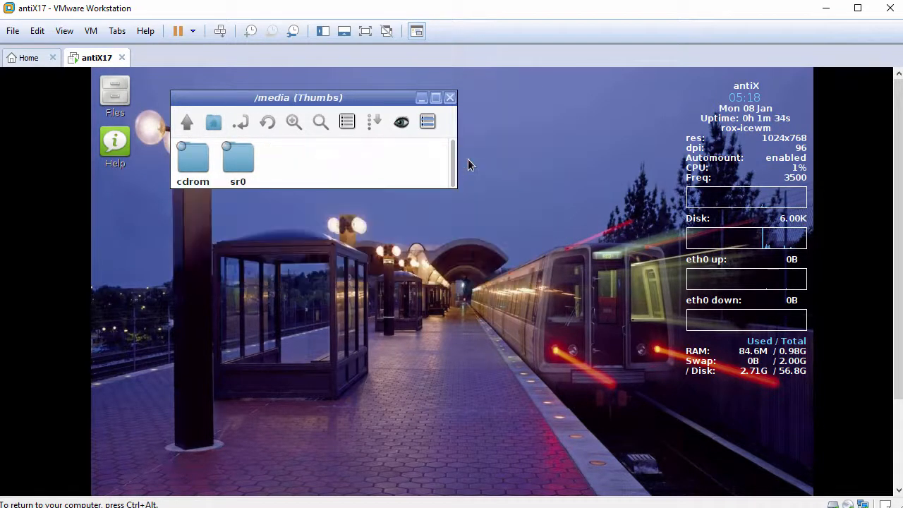
{"action": "left_click", "coordinate": [239, 161]}
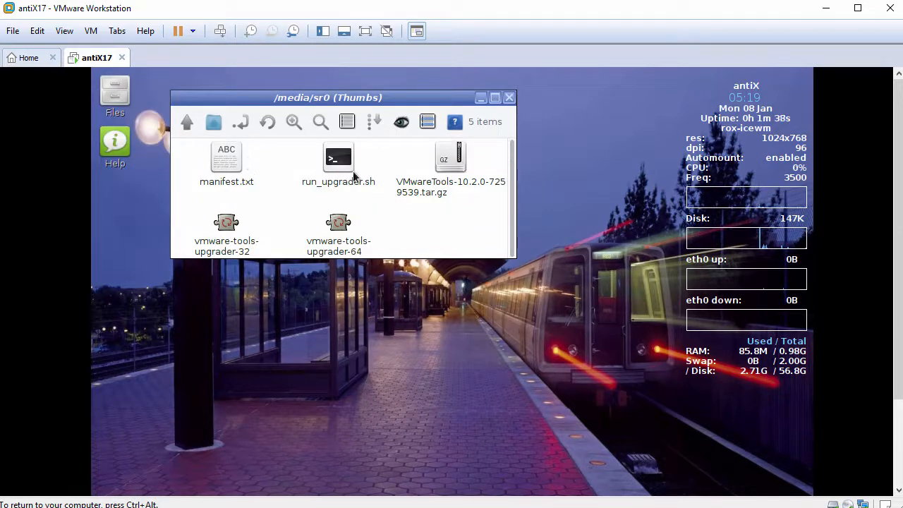
Step: Extract all files of VMwareTools-10.2.0-7259539.tar.gz into /tmp, keeping the directory structure, and close the folder window, ejecting the sr0 disc
{"action": "right_click", "coordinate": [446, 154]}
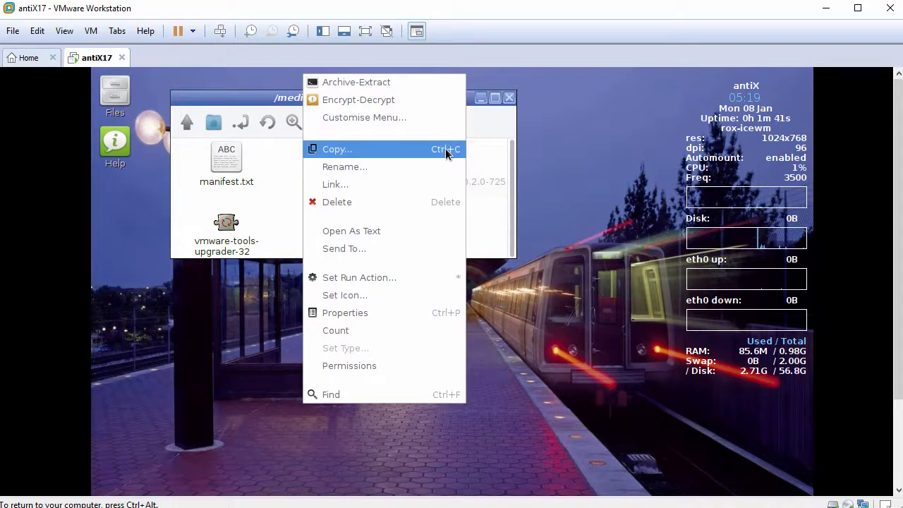
{"action": "left_click", "coordinate": [437, 83]}
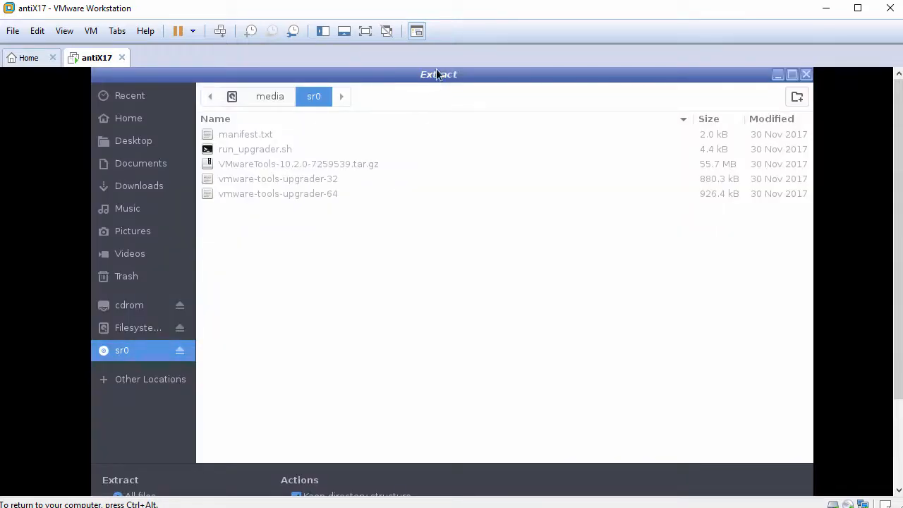
{"action": "left_click_drag", "start_coordinate": [436, 71], "coordinate": [442, 130]}
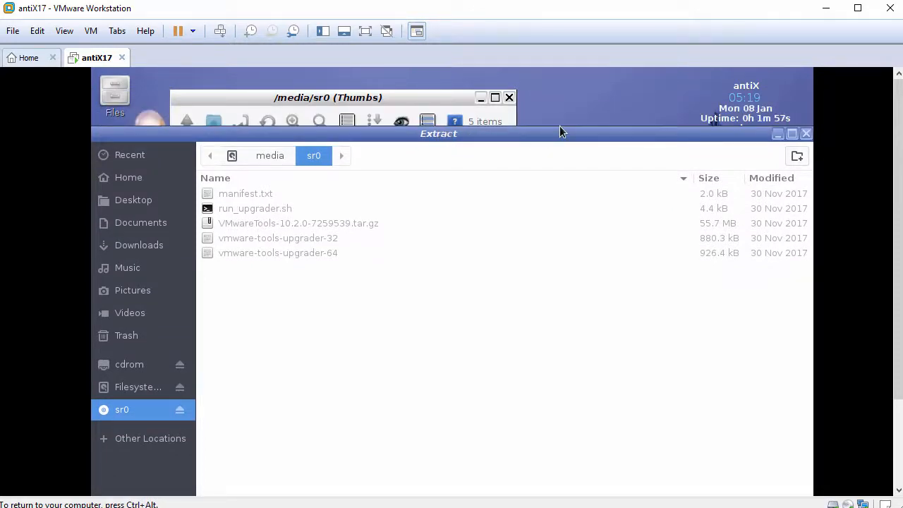
{"action": "left_click_drag", "start_coordinate": [569, 129], "coordinate": [555, 76]}
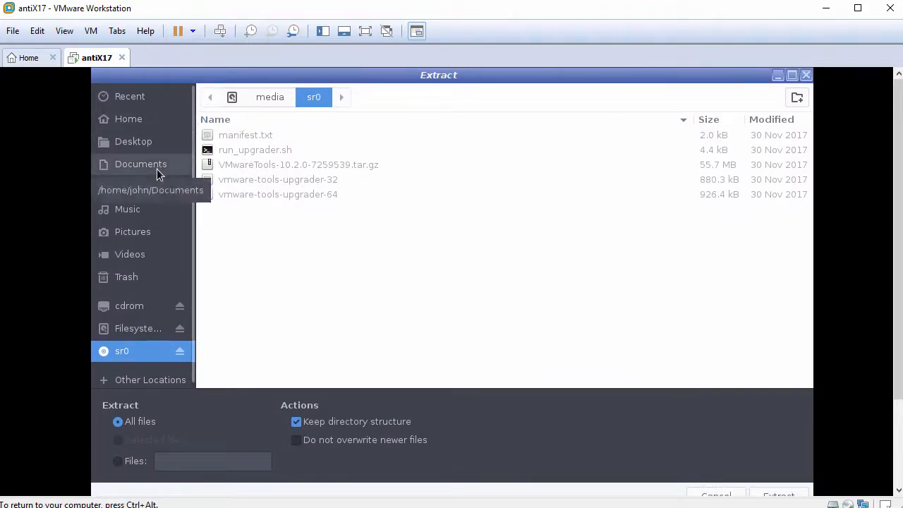
{"action": "left_click", "coordinate": [135, 330]}
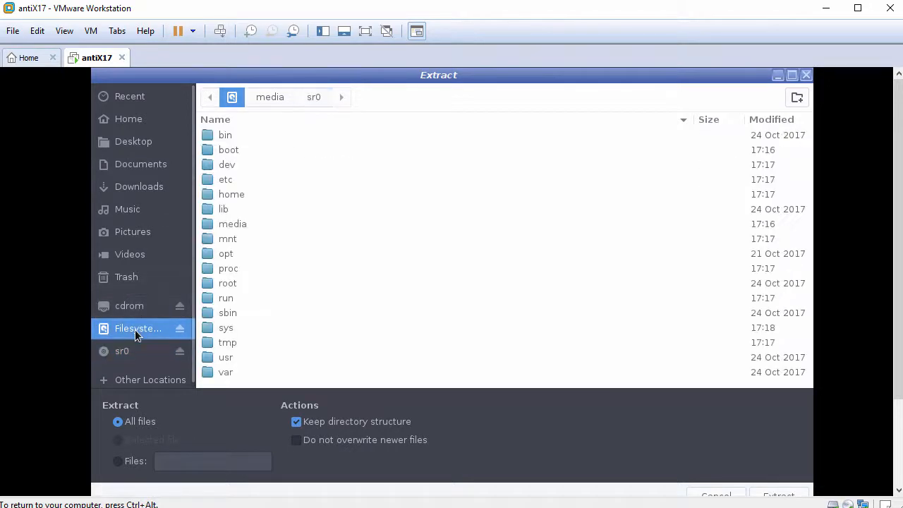
{"action": "double_click", "coordinate": [231, 342]}
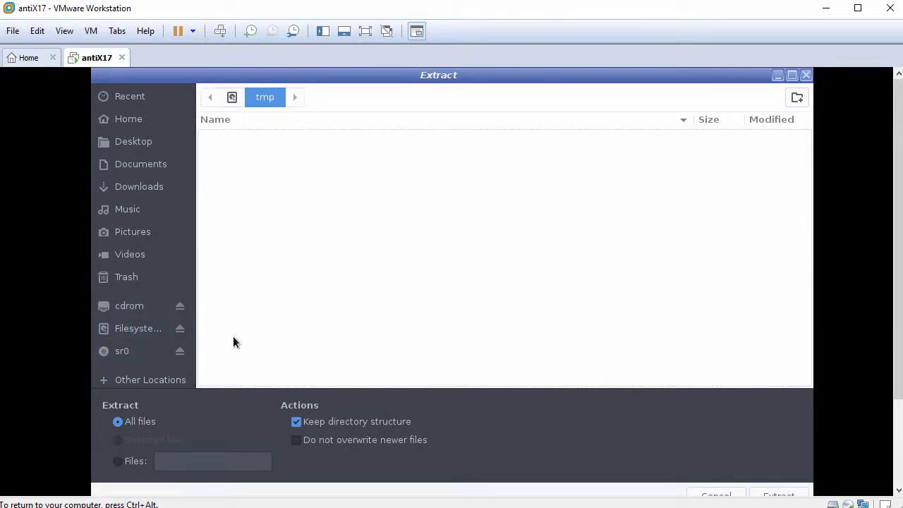
{"action": "mouse_move", "coordinate": [523, 73]}
{"action": "left_mouse_down"}
{"action": "mouse_move", "coordinate": [529, 105]}
{"action": "mouse_move", "coordinate": [528, 76]}
{"action": "left_mouse_up"}
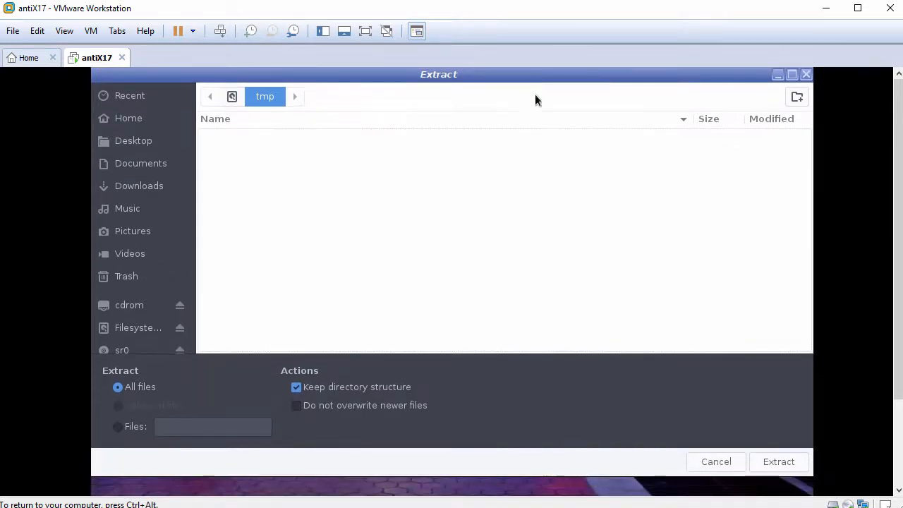
{"action": "left_click", "coordinate": [770, 458]}
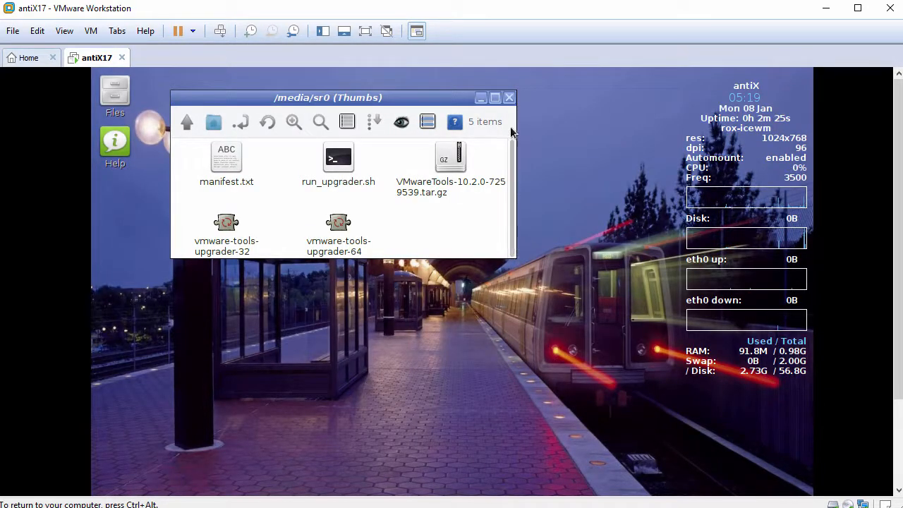
{"action": "left_click", "coordinate": [509, 97]}
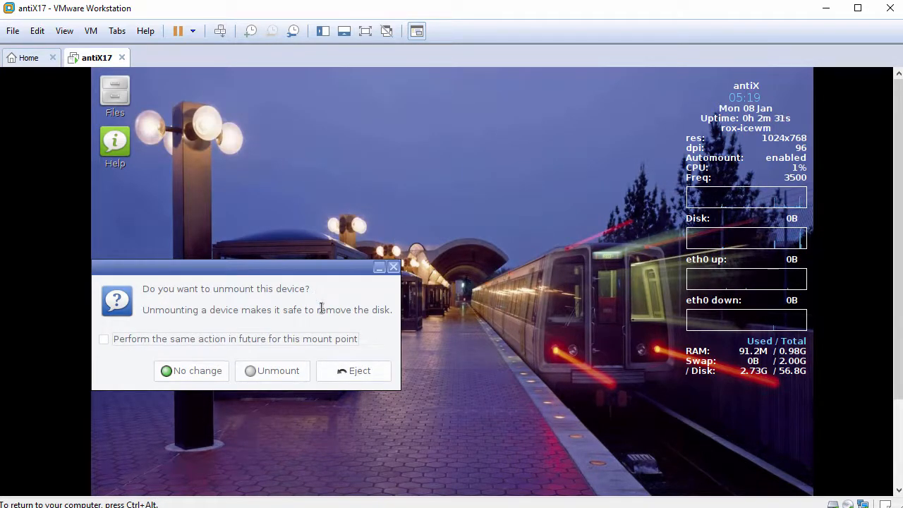
{"action": "left_click", "coordinate": [345, 374]}
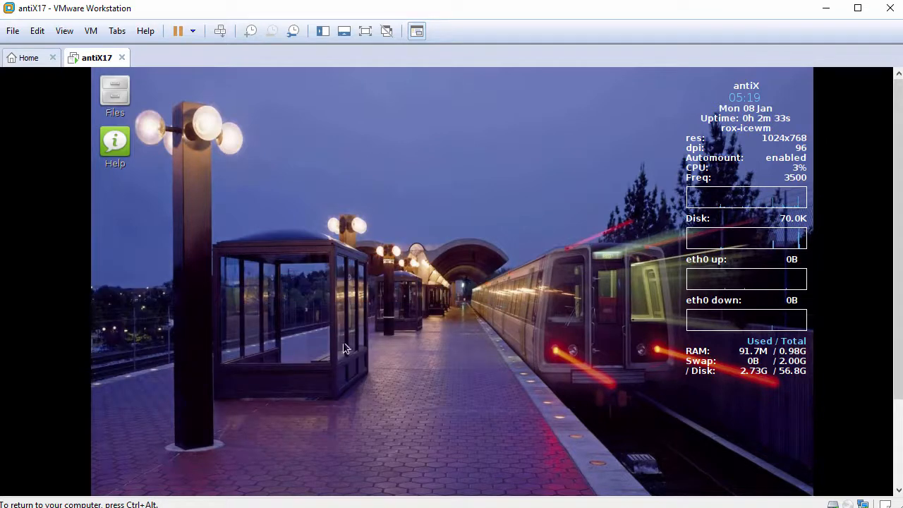
Step: Open a terminal with its text enlarged two steps and check the current user with whoami
{"action": "right_click", "coordinate": [343, 128]}
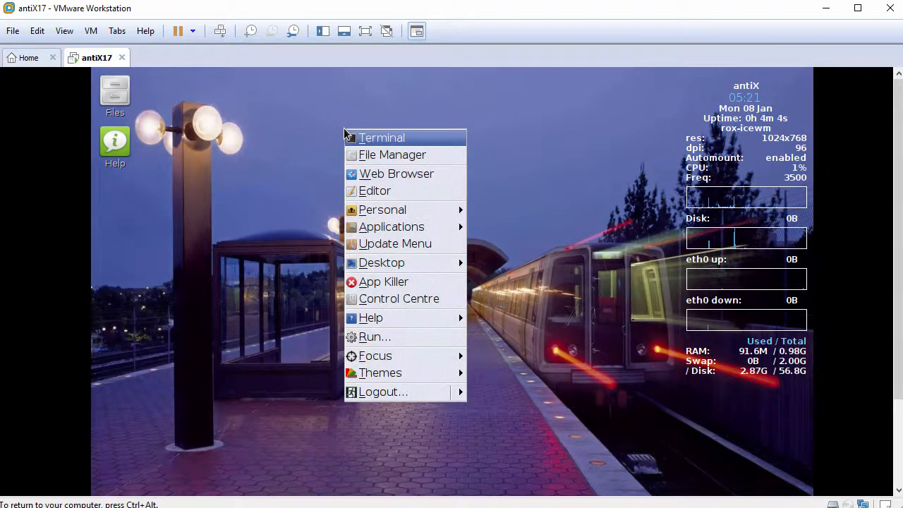
{"action": "left_click", "coordinate": [400, 139]}
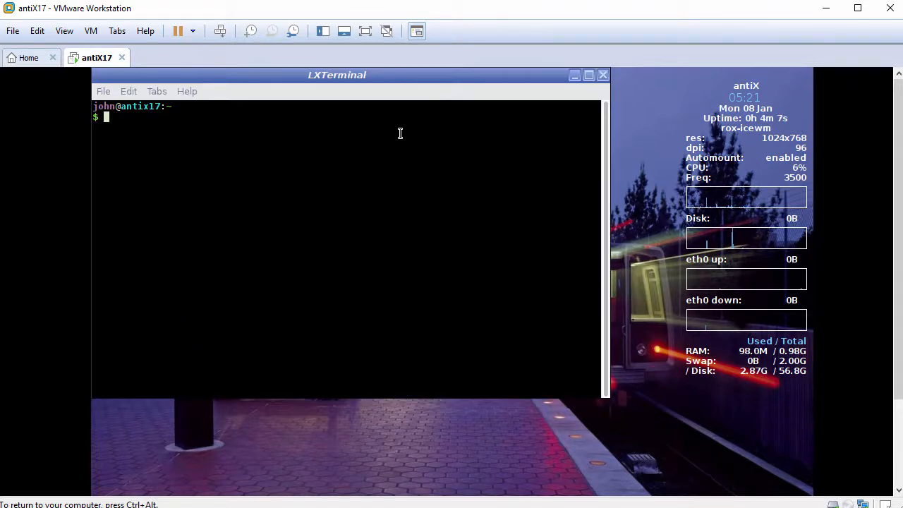
{"action": "key", "text": "ctrl+shift+plus"}
{"action": "key", "text": "ctrl+shift+plus"}
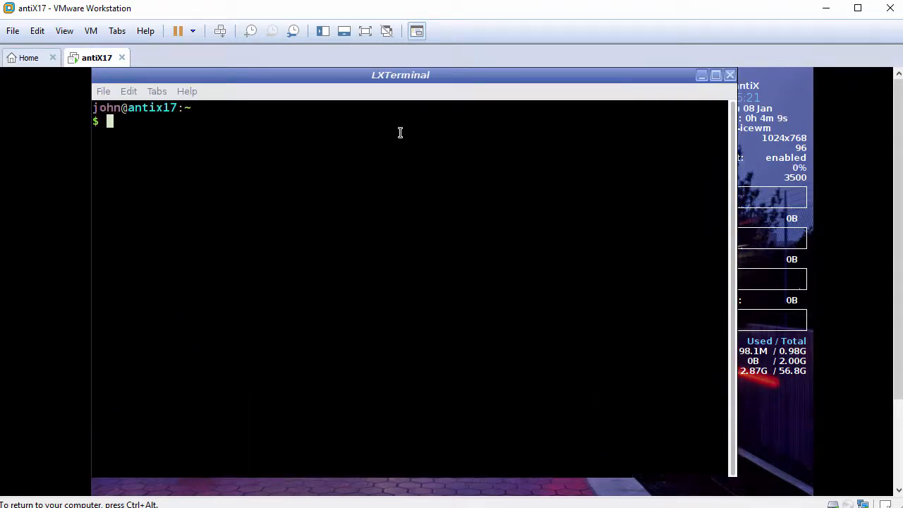
{"action": "key", "text": "Return"}
{"action": "type", "text": "whoami"}
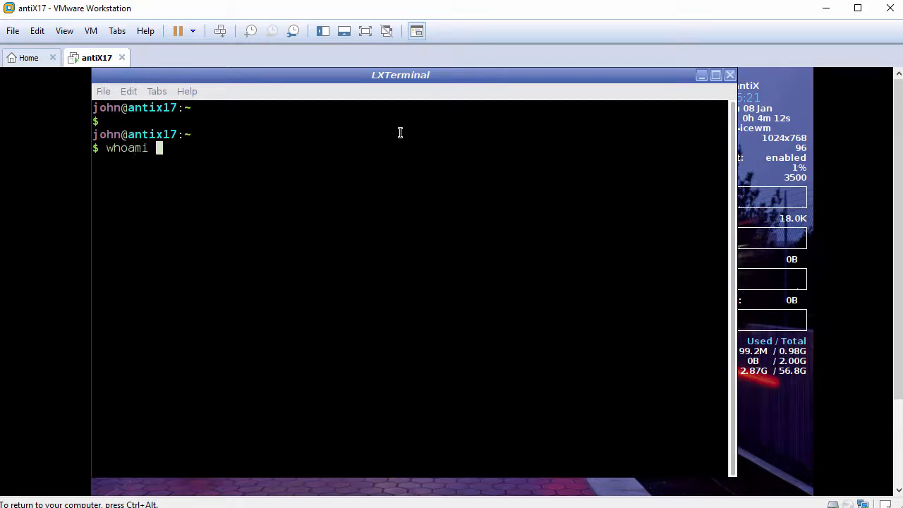
{"action": "key", "text": "Return"}
{"action": "key", "text": "Return"}
Step: Start a root shell with sudo bash and verify the active account with whoami
{"action": "type", "text": "sudo bash"}
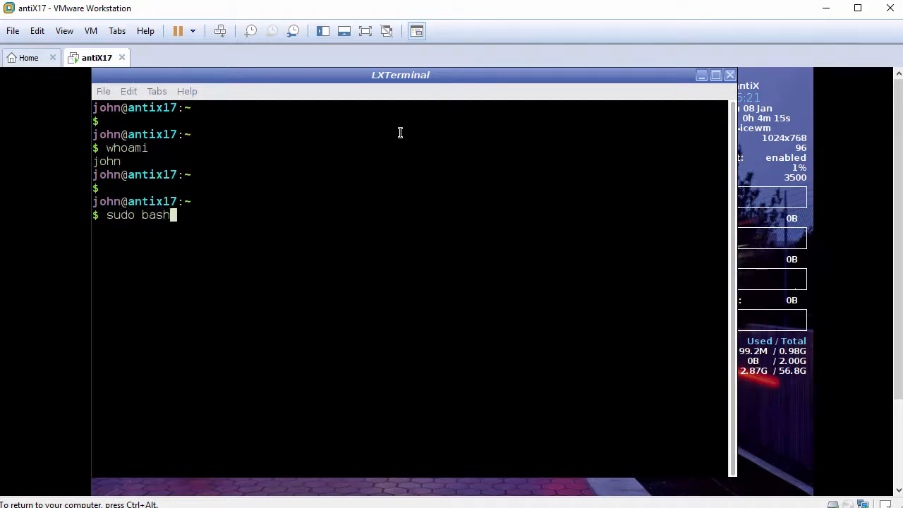
{"action": "key", "text": "Return"}
{"action": "key", "text": "Return"}
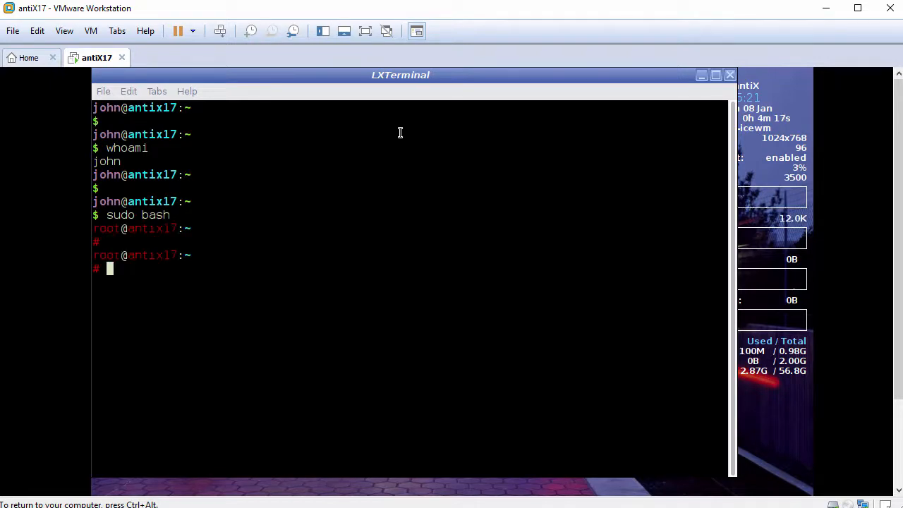
{"action": "type", "text": "whoami"}
{"action": "key", "text": "Return"}
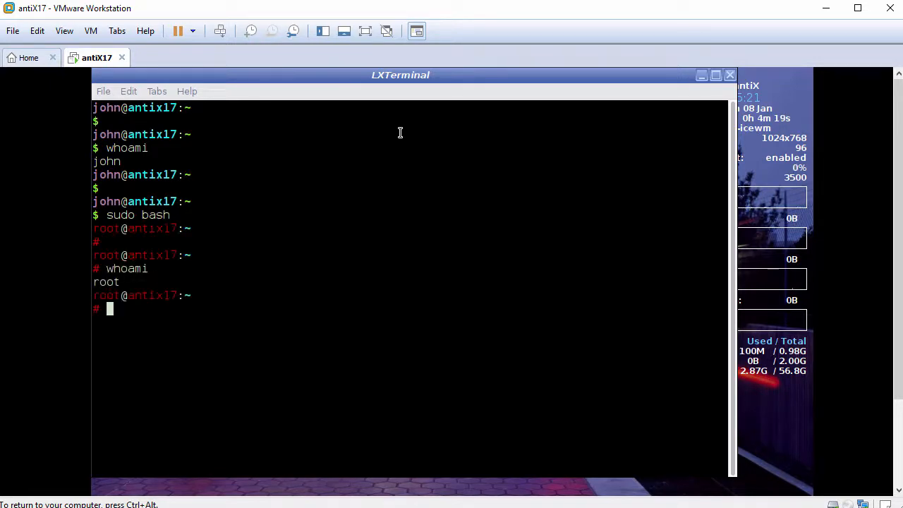
{"action": "key", "text": "Return"}
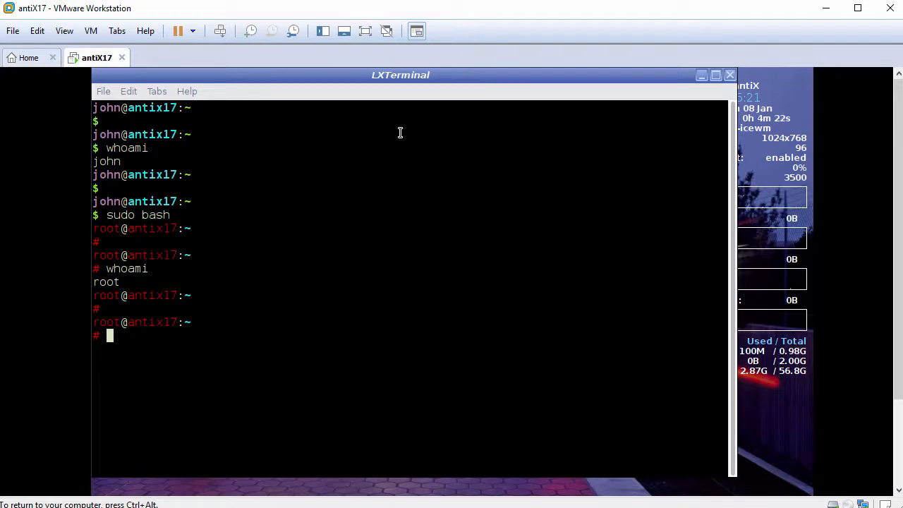
Step: Run /tmp/vmware-tools-distrib/vmware-install.pl and answer yes to proceed with the installation
{"action": "type", "text": "/tmp/vmware-tools-distrib/vmware-install.pl"}
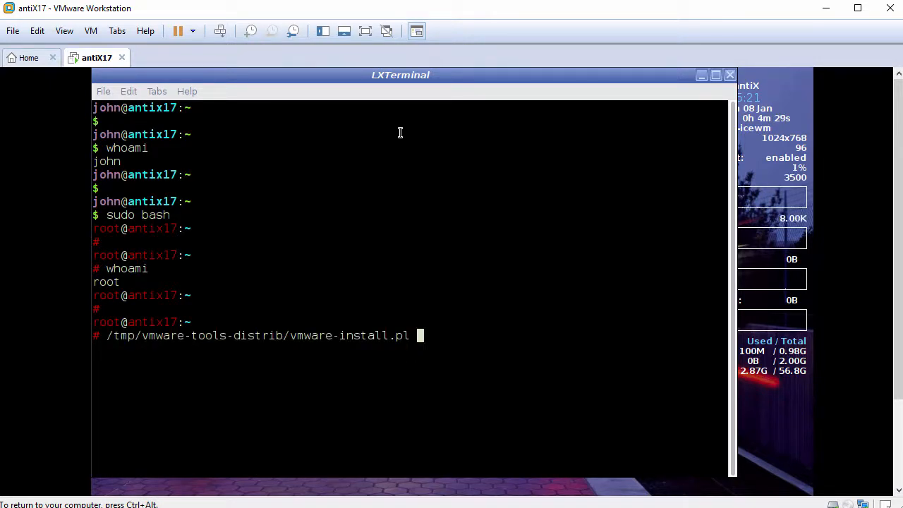
{"action": "key", "text": "Return"}
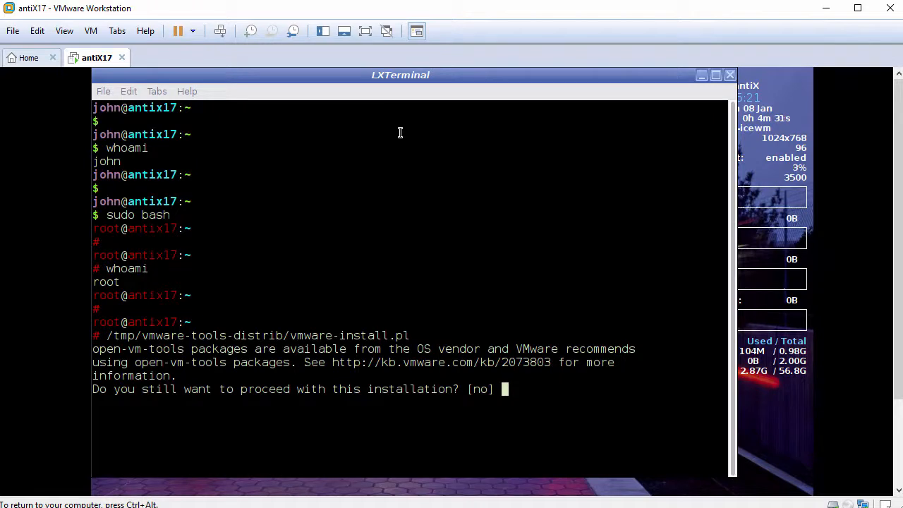
{"action": "type", "text": "yes"}
{"action": "key", "text": "Return"}
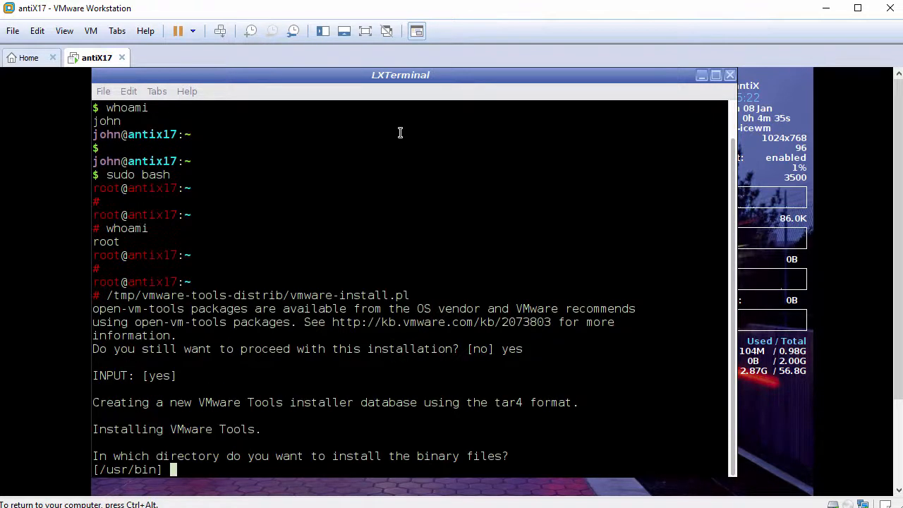
Step: Accept the installer's default directories for the VMware Tools files, including creation of the missing library and documentation paths
{"action": "key", "text": "Return"}
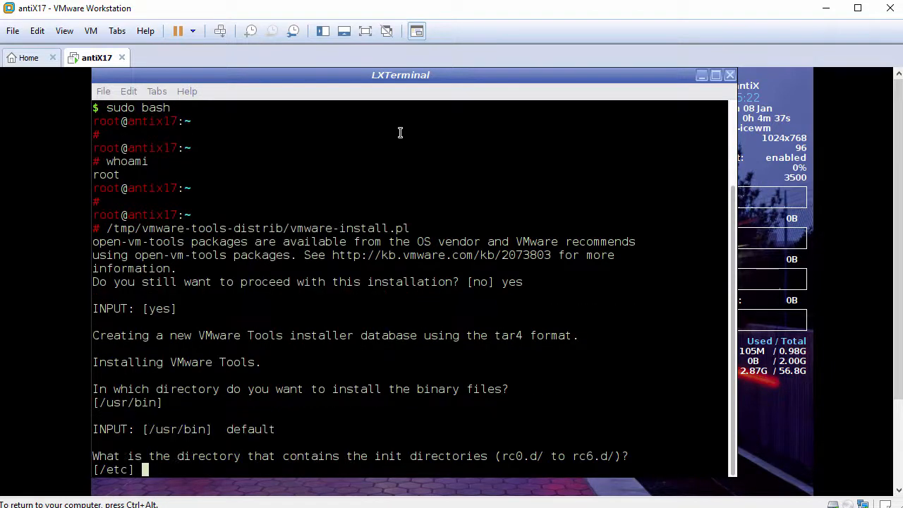
{"action": "key", "text": "Return"}
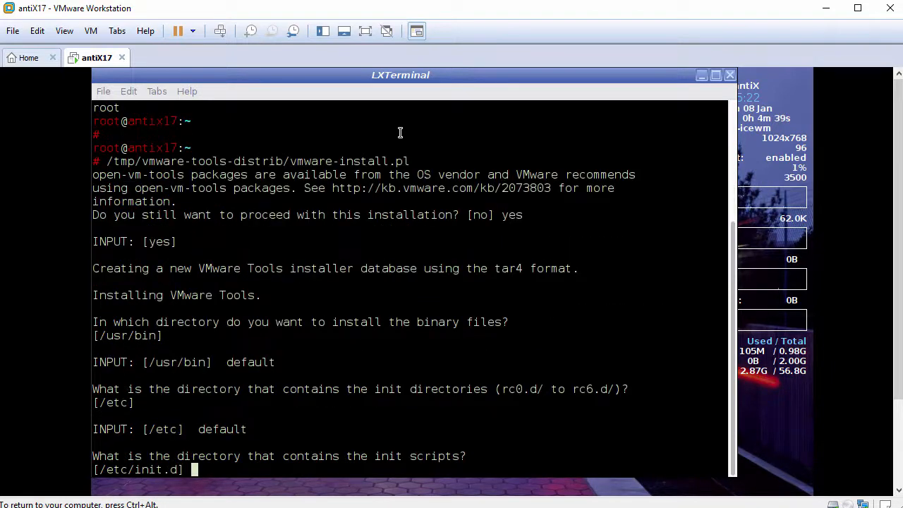
{"action": "key", "text": "Return"}
{"action": "key", "text": "Return"}
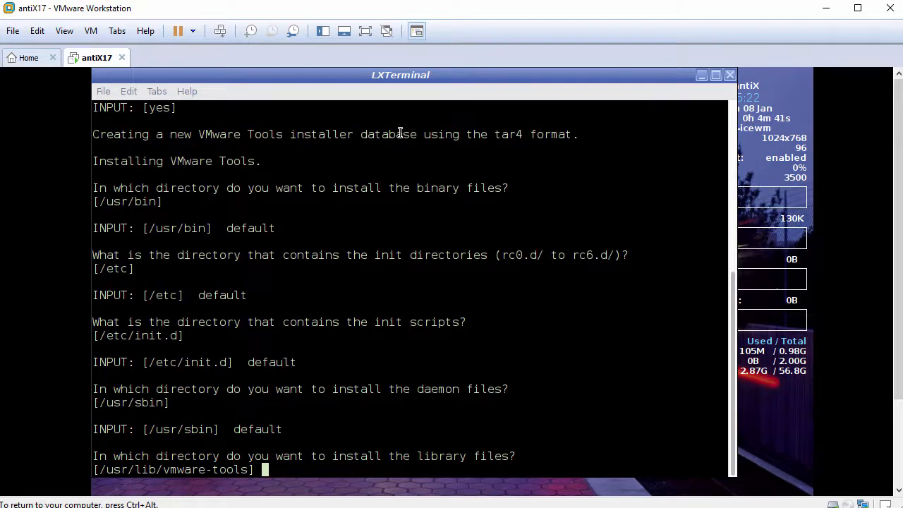
{"action": "key", "text": "Return"}
{"action": "key", "text": "Return"}
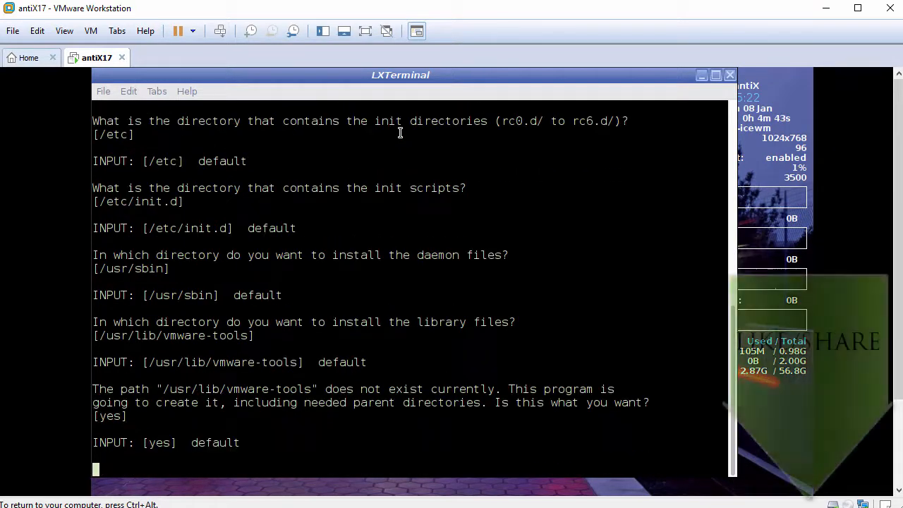
{"action": "key", "text": "Return"}
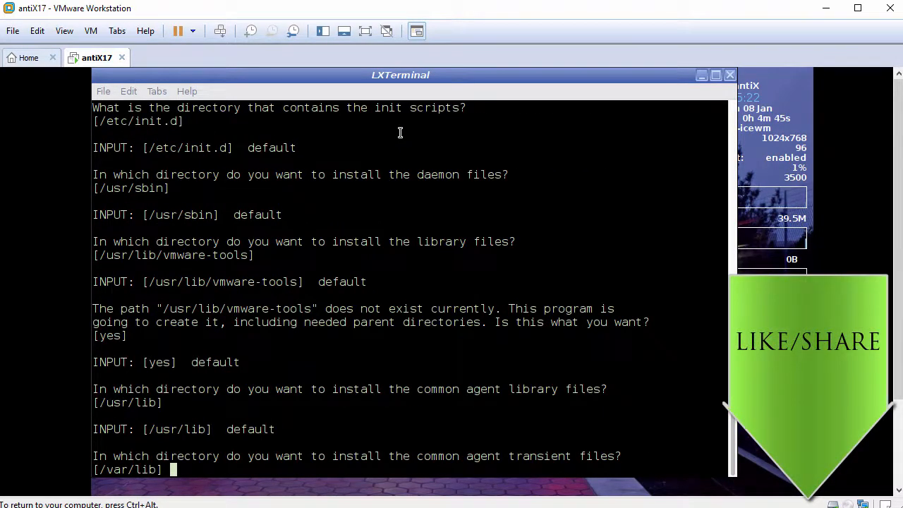
{"action": "key", "text": "Return"}
{"action": "key", "text": "Return"}
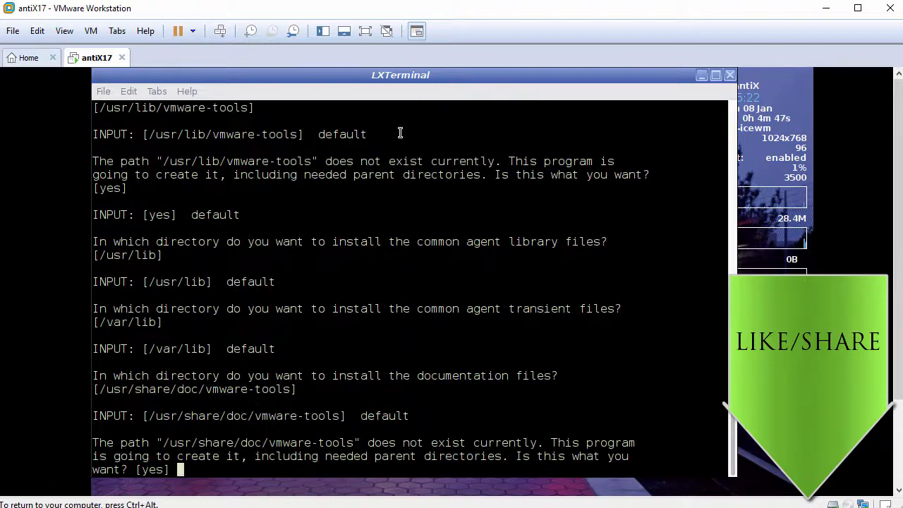
Step: Run the VMware Tools configuration with default answers, enabling shared folders, vmblock, automatic kernel modules, Thinprint and guest authentication
{"action": "key", "text": "Return"}
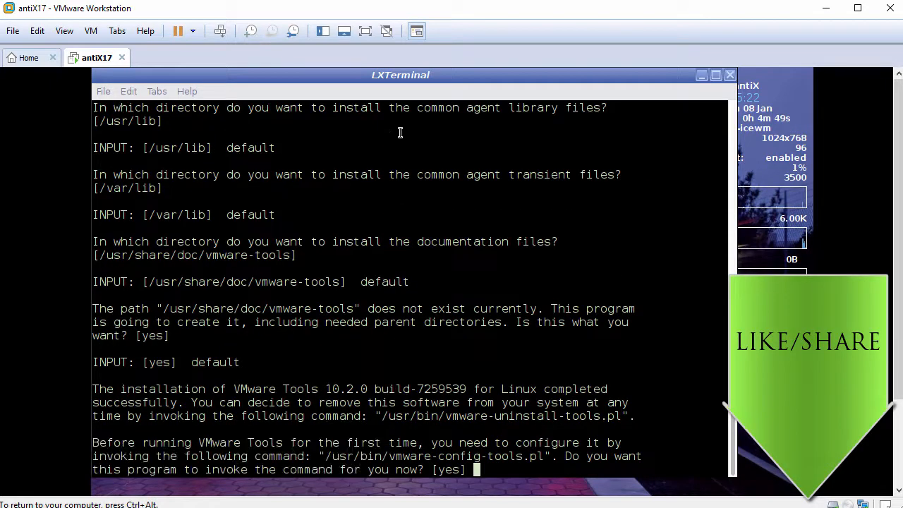
{"action": "key", "text": "Return"}
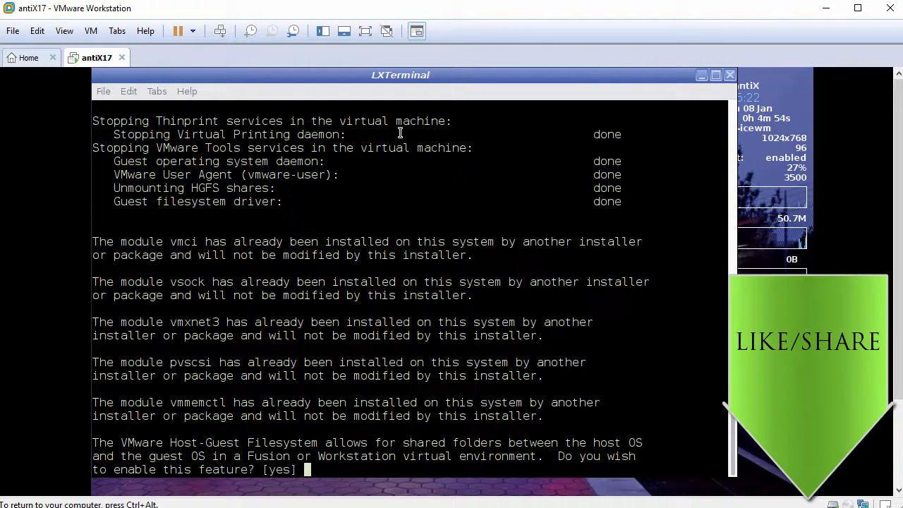
{"action": "key", "text": "Return"}
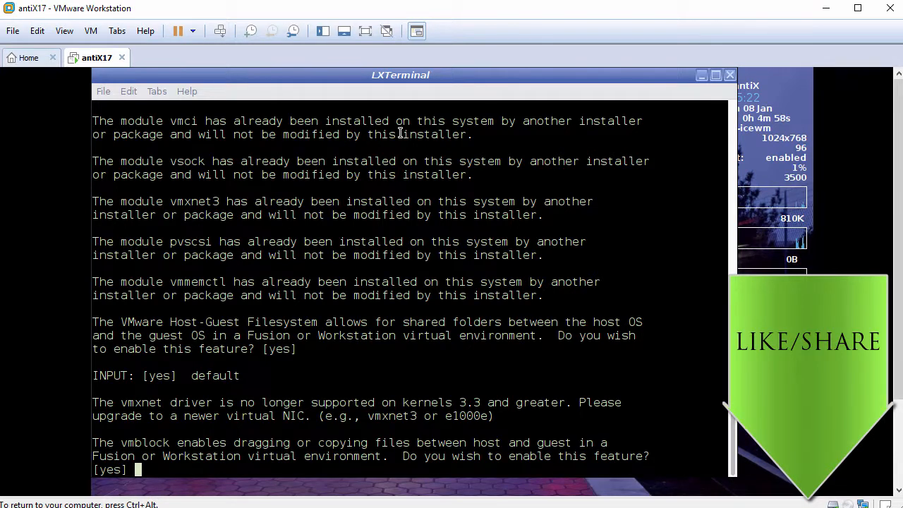
{"action": "key", "text": "Return"}
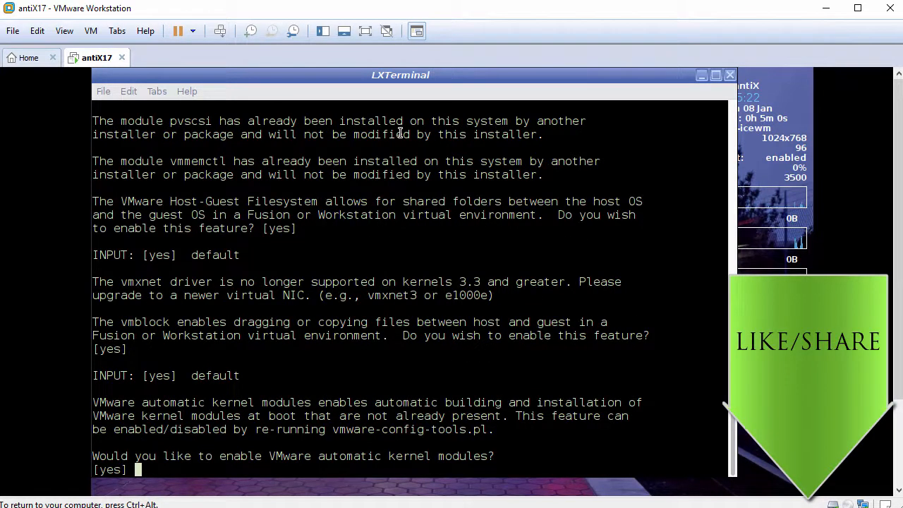
{"action": "key", "text": "Return"}
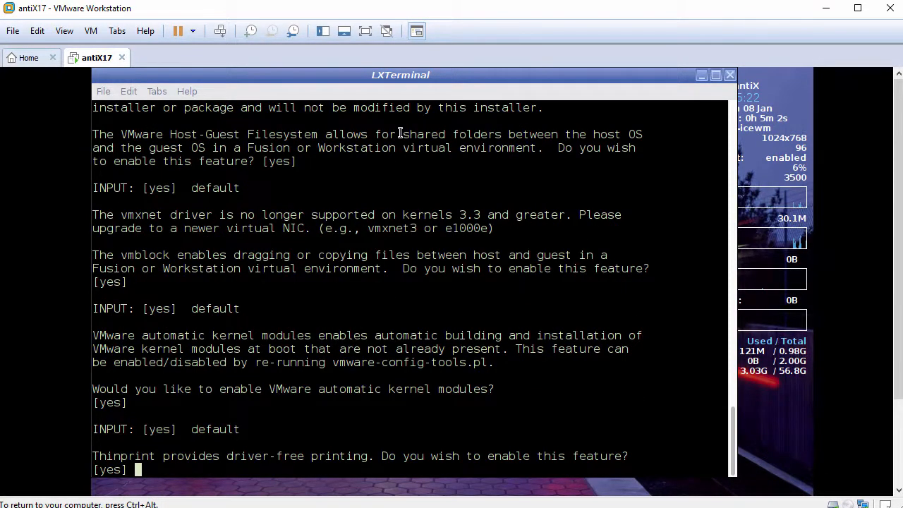
{"action": "key", "text": "Return"}
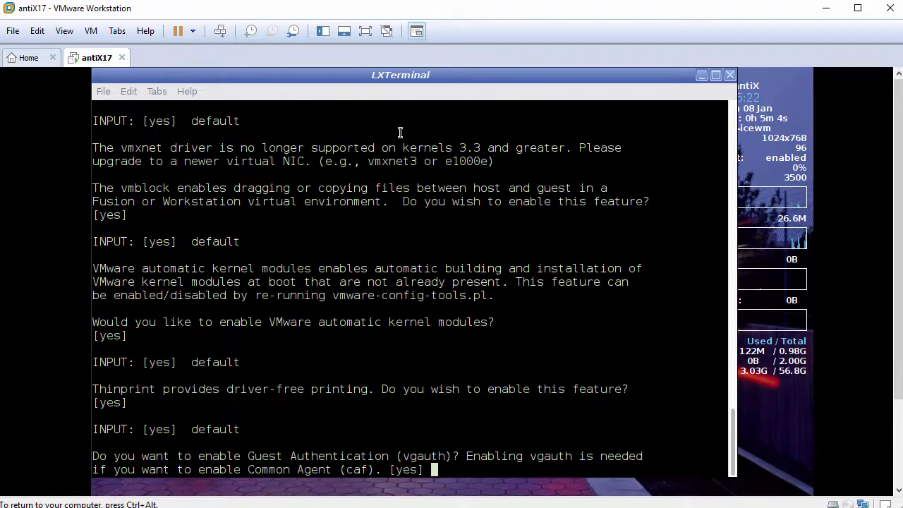
{"action": "key", "text": "Return"}
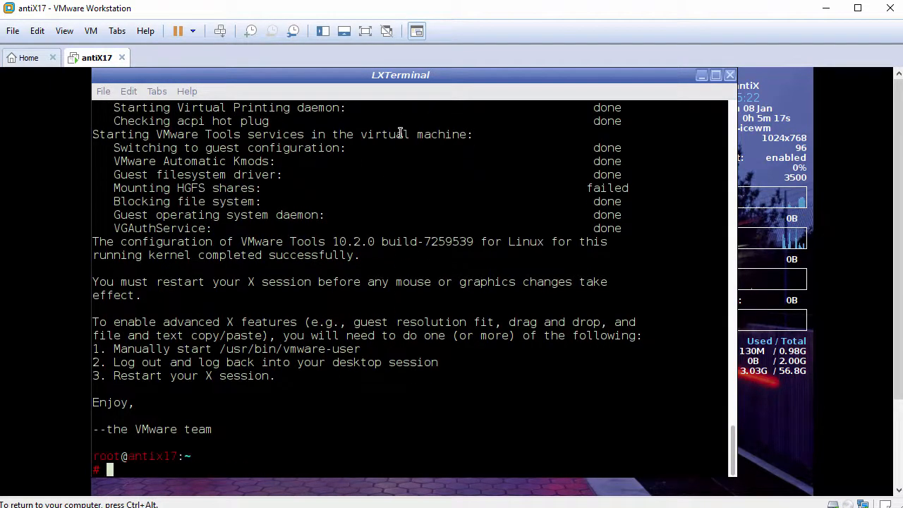
Step: Restart the guest from the root shell with the reboot command
{"action": "key", "text": "Return"}
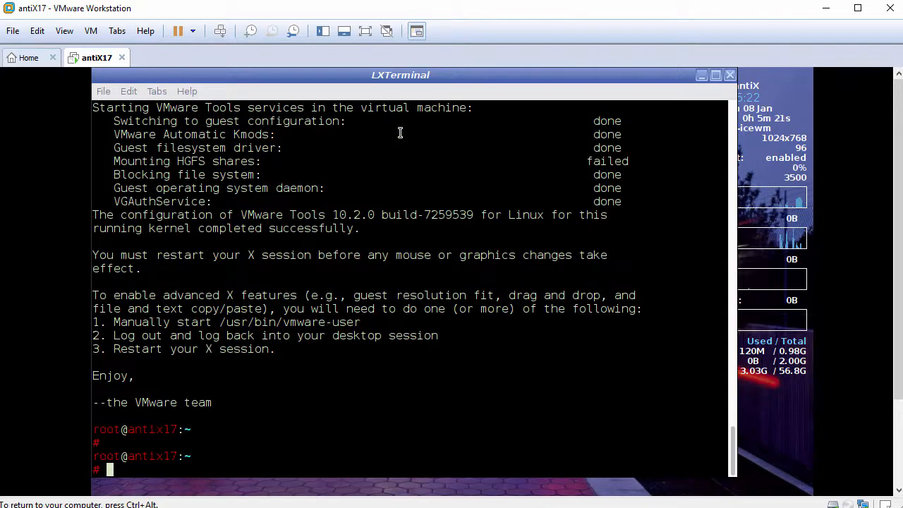
{"action": "type", "text": "reboot"}
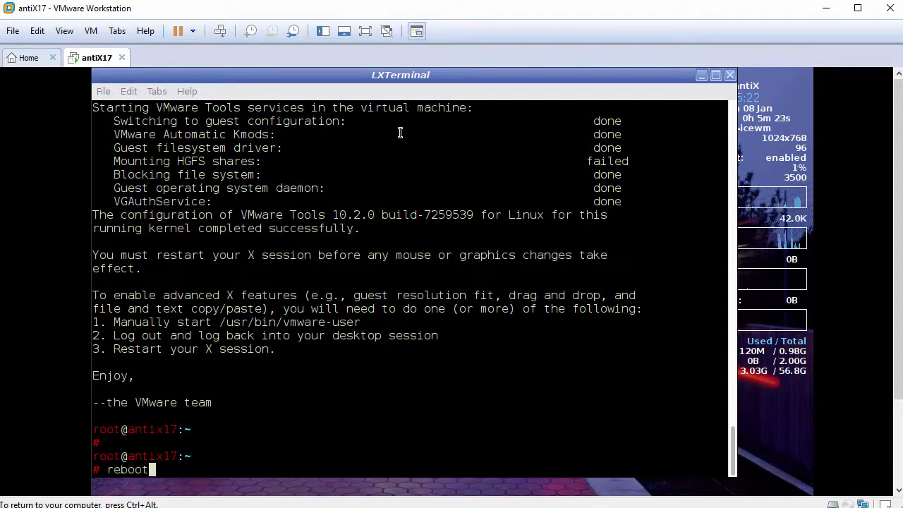
{"action": "key", "text": "Return"}
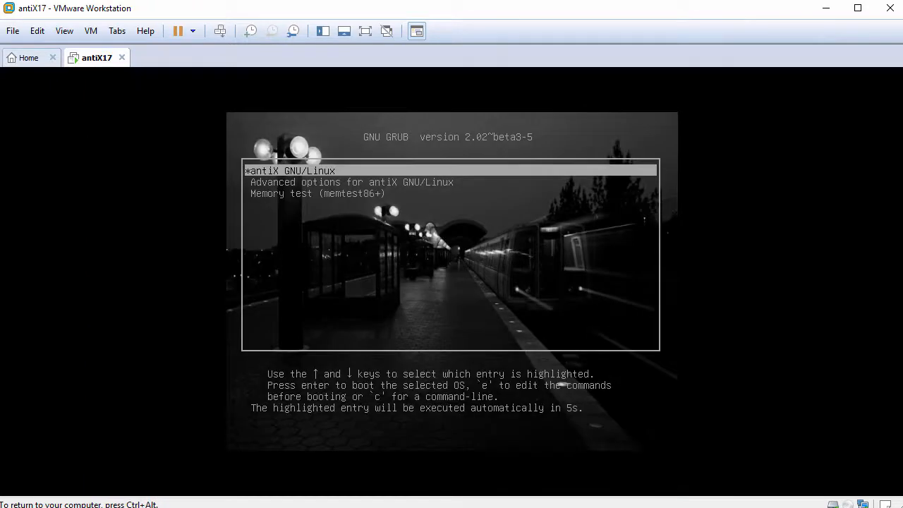
Step: Boot the antiX GNU/Linux entry and log in with the user's login name and account password
{"action": "key", "text": "Return"}
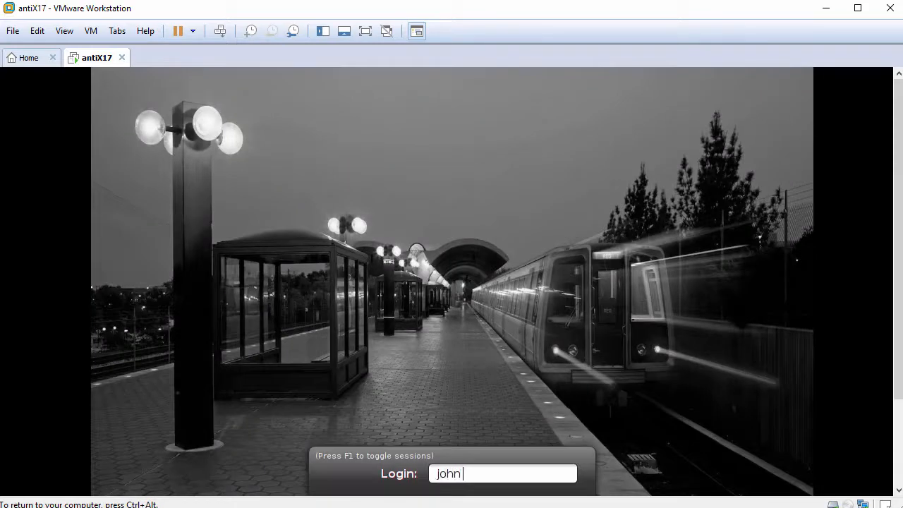
{"action": "key", "text": "Return"}
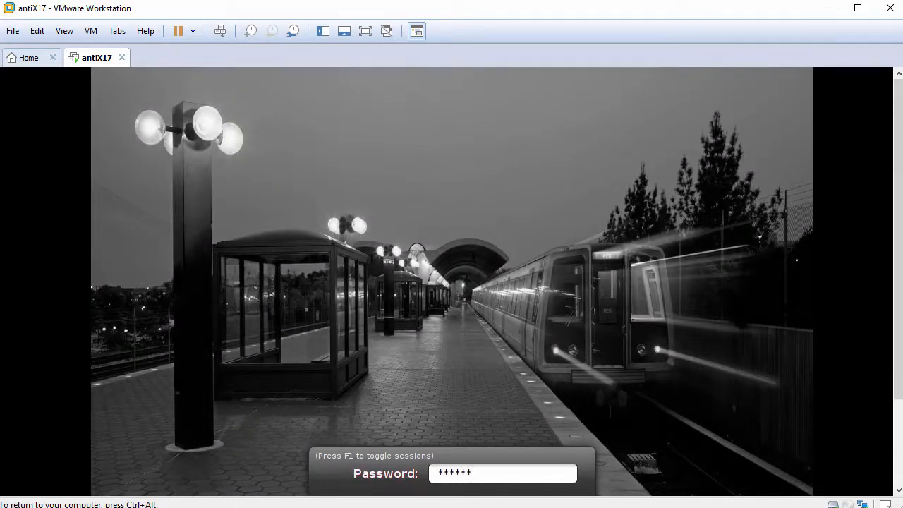
{"action": "key", "text": "Return"}
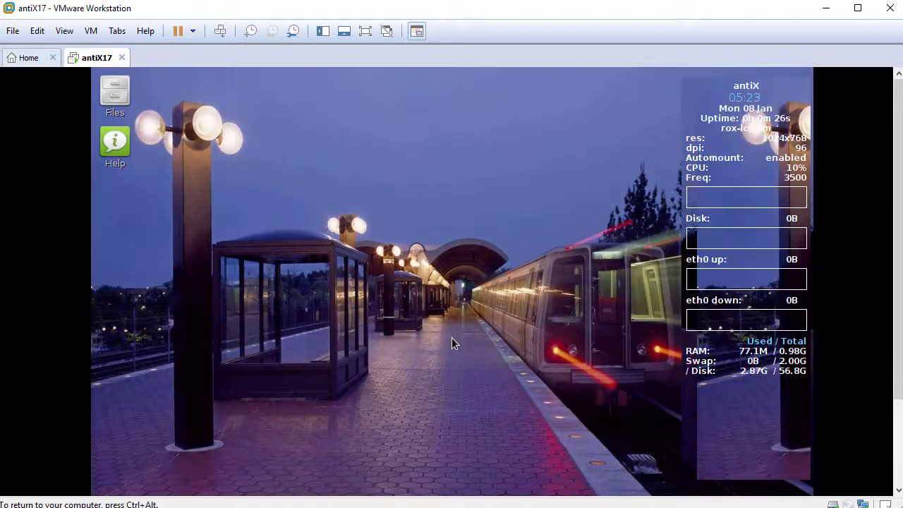
Step: Open a terminal from the desktop and enlarge its text two steps
{"action": "right_click", "coordinate": [325, 168]}
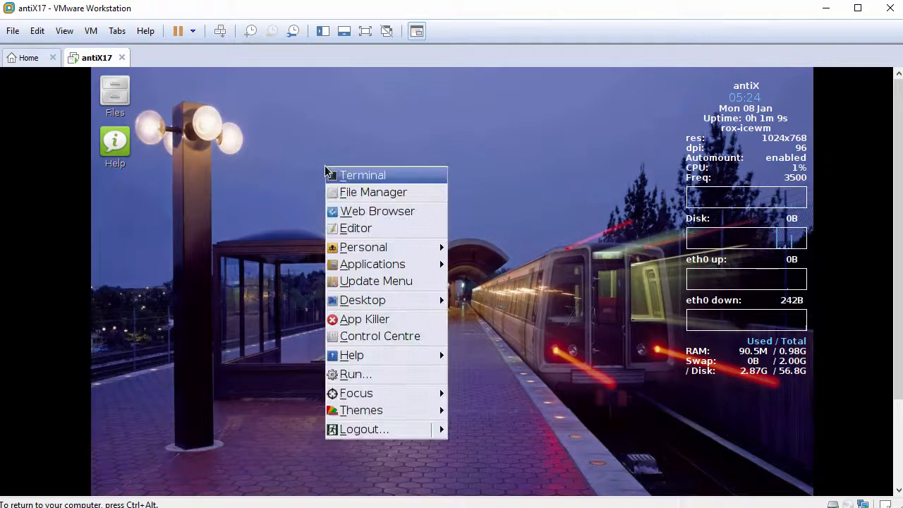
{"action": "left_click", "coordinate": [365, 180]}
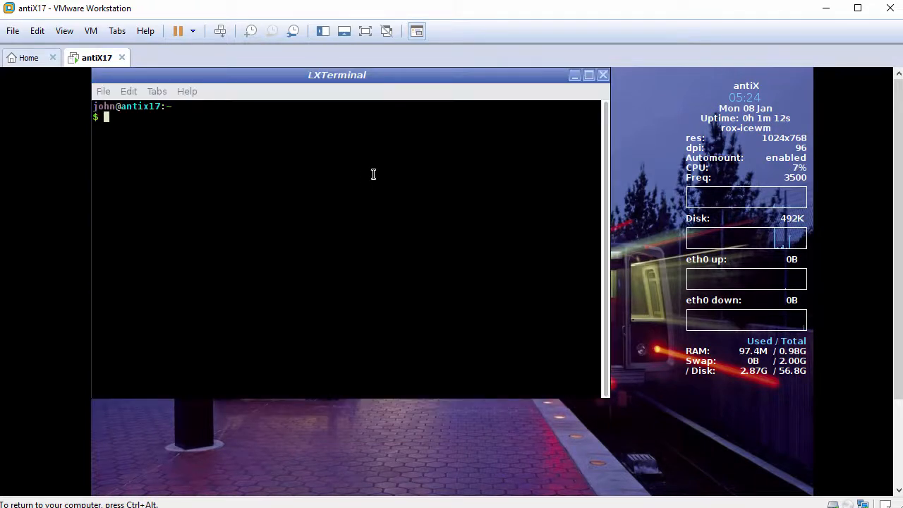
{"action": "key", "text": "ctrl+shift+plus"}
{"action": "key", "text": "ctrl+shift+plus"}
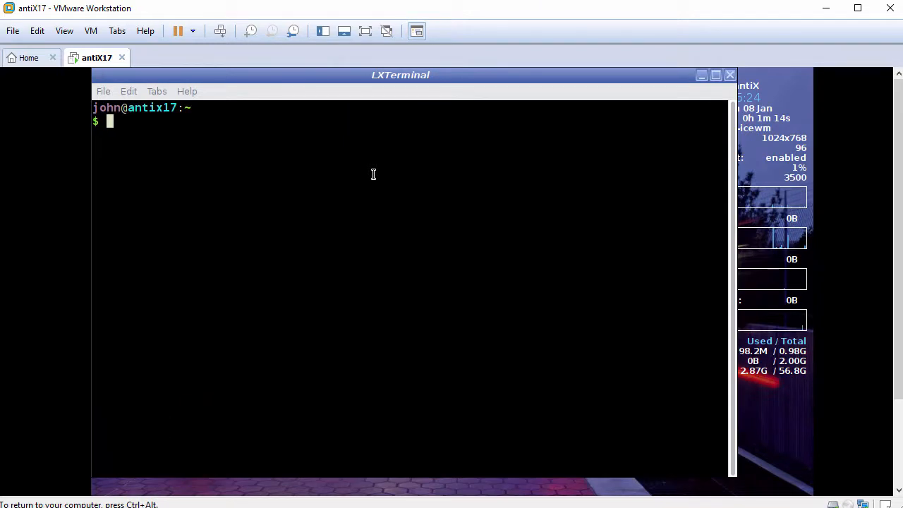
Step: Look up the full path of the vmware-user program with which vmware-user
{"action": "key", "text": "Return"}
{"action": "type", "text": "w"}
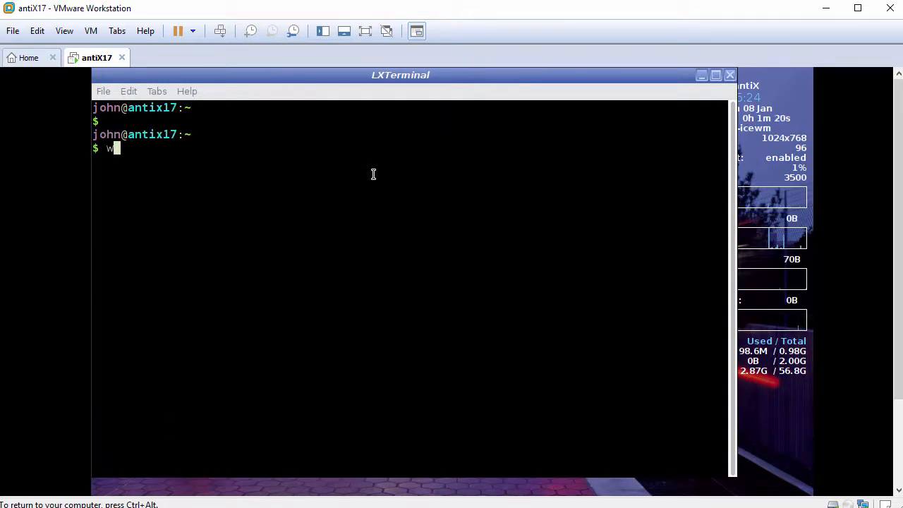
{"action": "type", "text": "hich vmwar"}
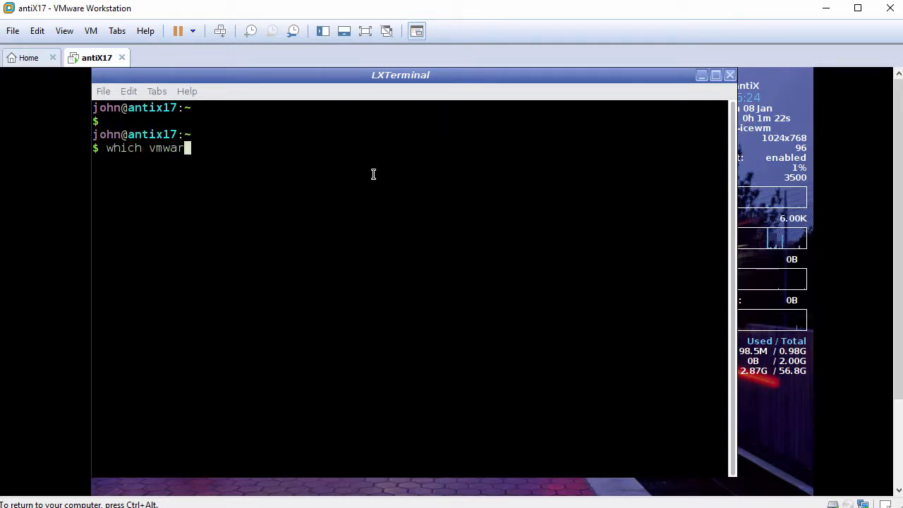
{"action": "type", "text": "e-user"}
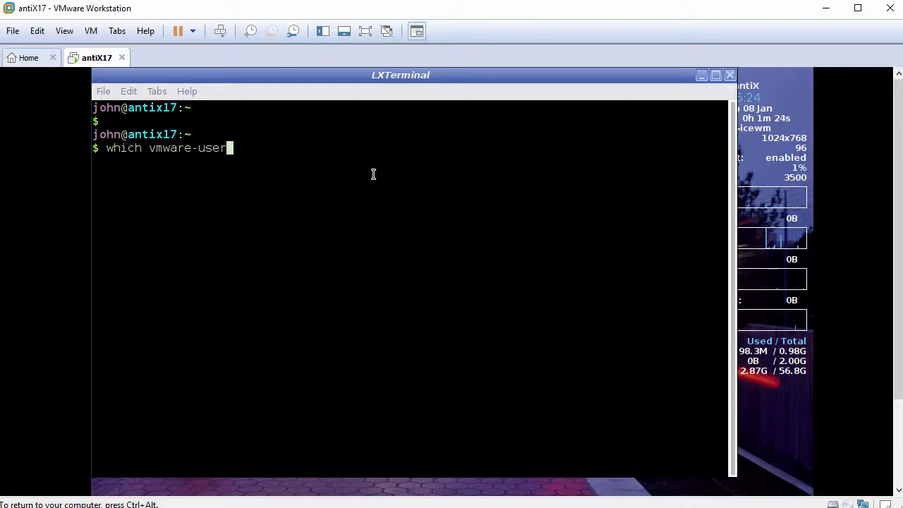
{"action": "key", "text": "Return"}
{"action": "key", "text": "Return"}
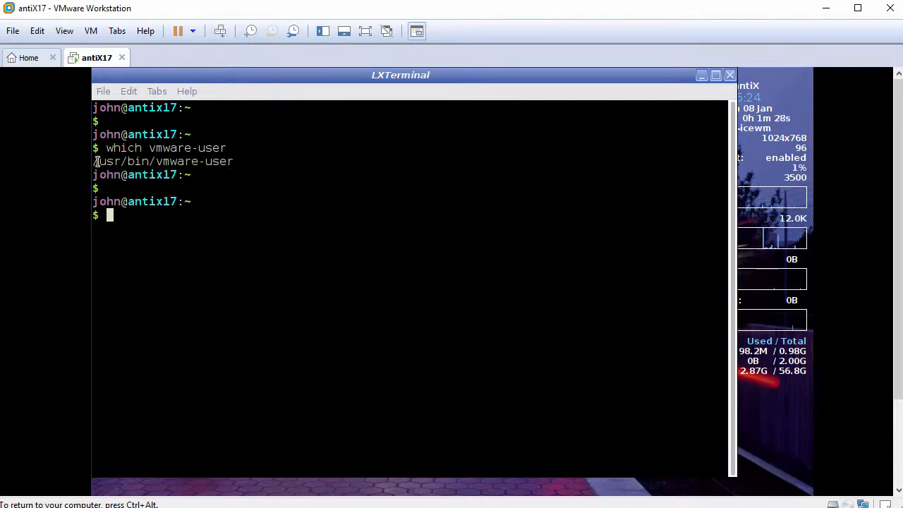
Step: Copy the path /usr/bin/vmware-user from the terminal output and close the terminal
{"action": "left_click_drag", "start_coordinate": [95, 161], "coordinate": [219, 160]}
{"action": "right_click", "coordinate": [219, 160]}
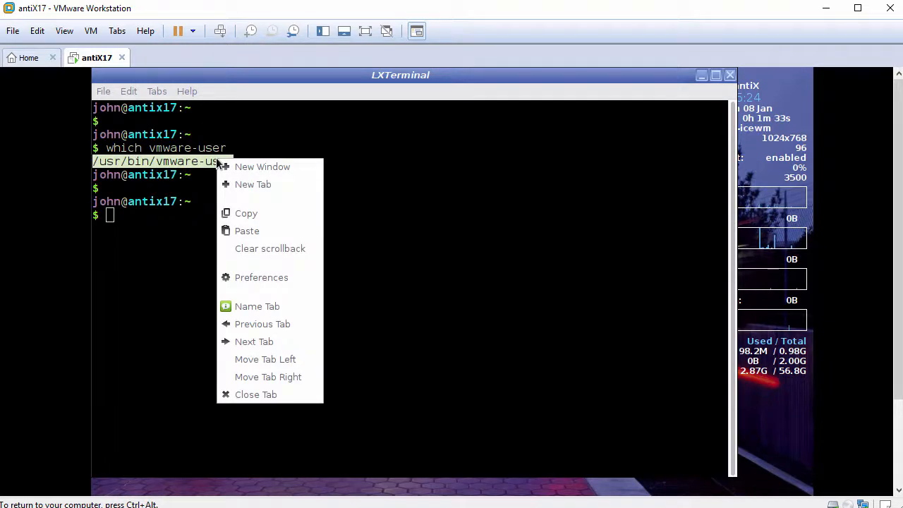
{"action": "left_click", "coordinate": [249, 212]}
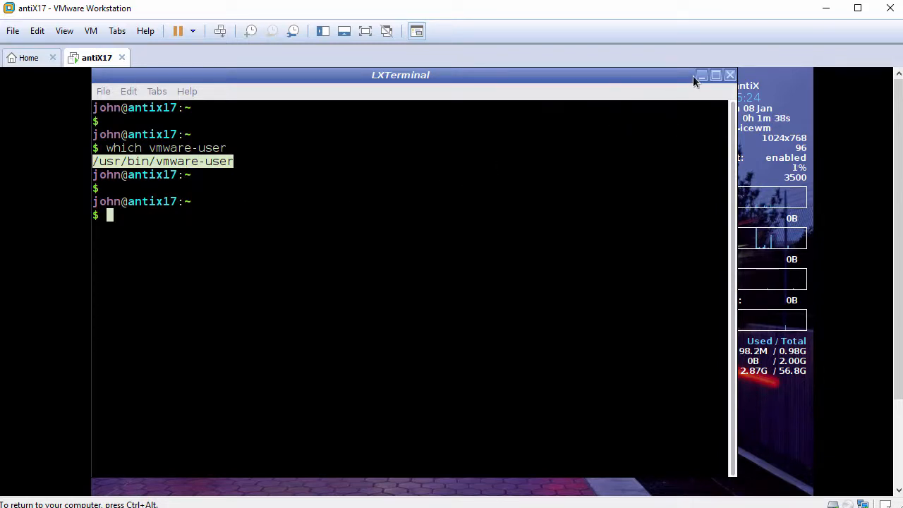
{"action": "left_click", "coordinate": [727, 77]}
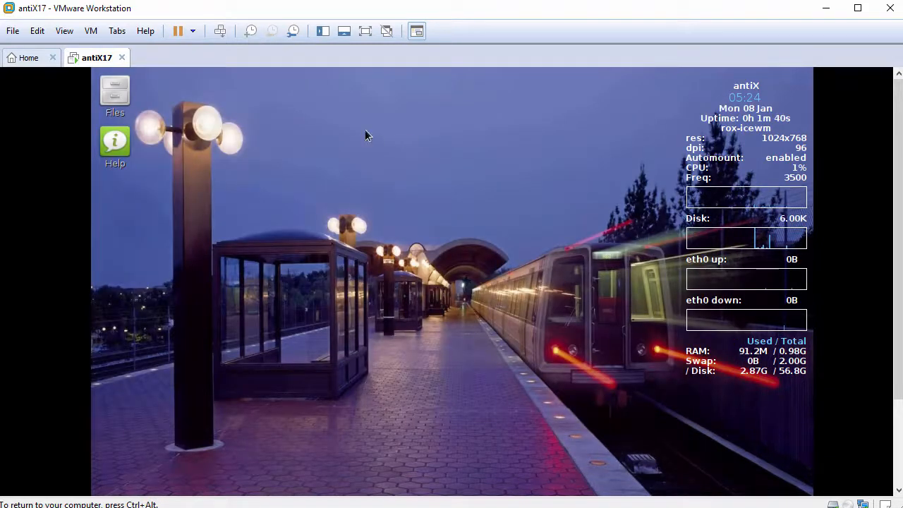
Step: Open the User Desktop-Session files from the antiX Control Centre's session settings and go to the end of the startup file
{"action": "right_click", "coordinate": [337, 128]}
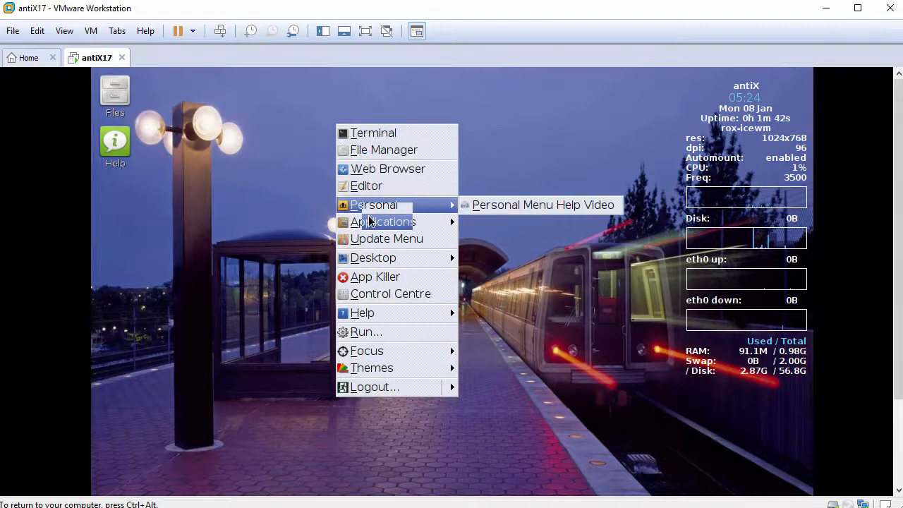
{"action": "left_click", "coordinate": [380, 296]}
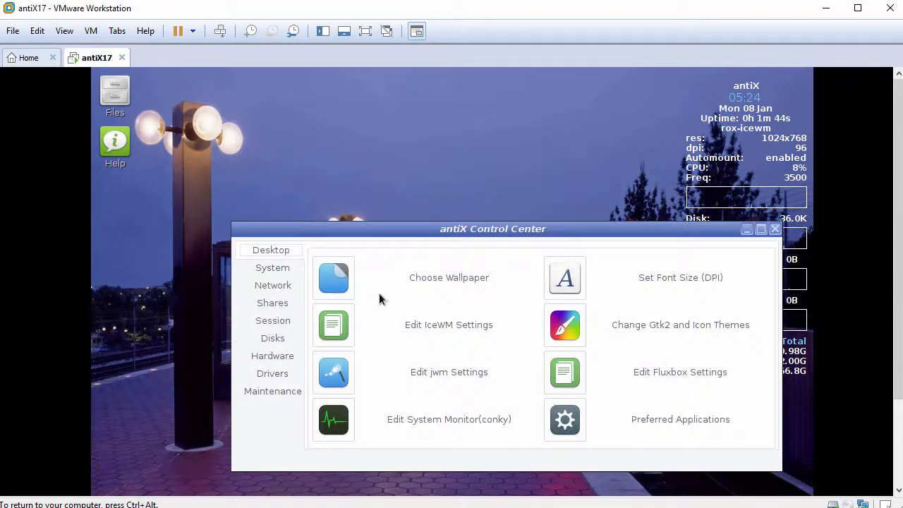
{"action": "left_click_drag", "start_coordinate": [390, 233], "coordinate": [363, 148]}
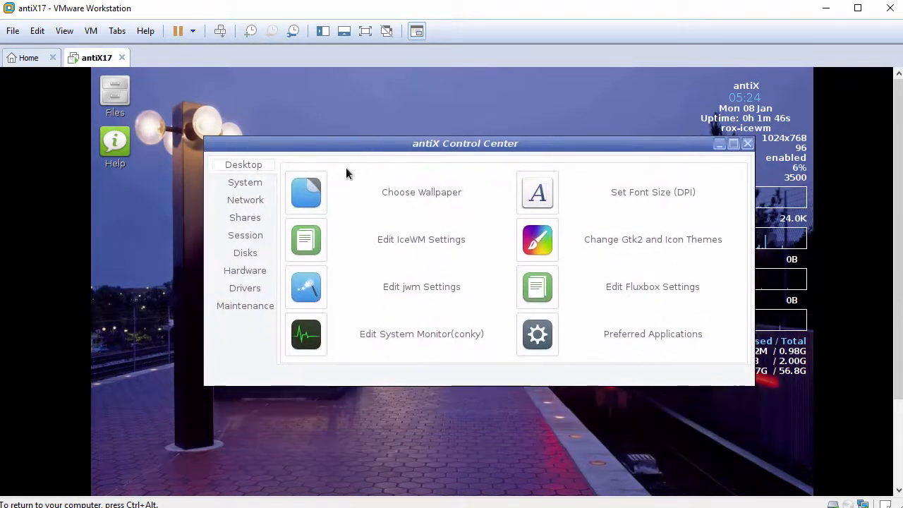
{"action": "left_click", "coordinate": [235, 240]}
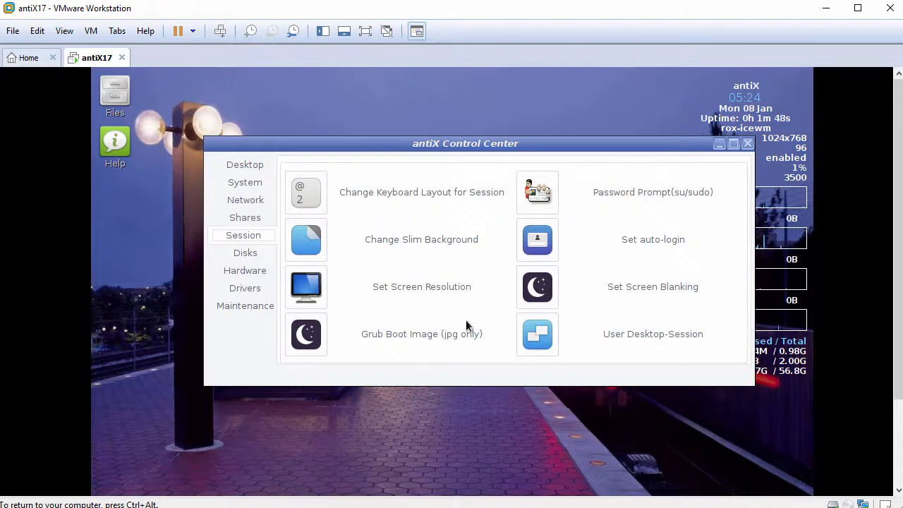
{"action": "left_click", "coordinate": [549, 337]}
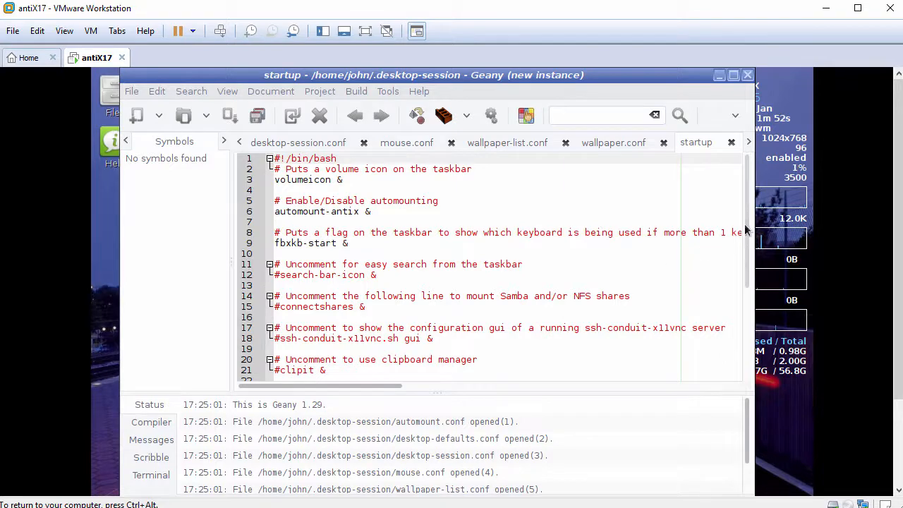
{"action": "left_click_drag", "start_coordinate": [746, 223], "coordinate": [744, 338]}
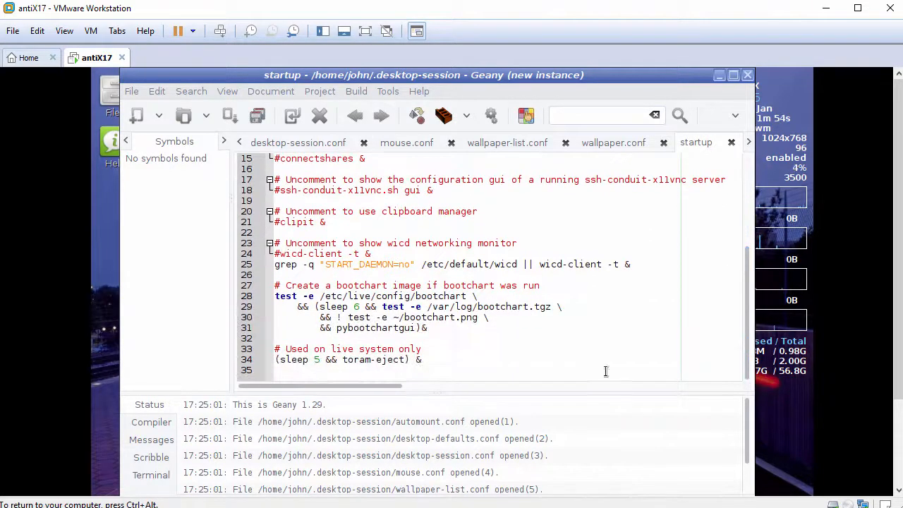
Step: Append the comment #Run VMware User and the command line /usr/bin/vmware-user at the end of the startup file
{"action": "left_click", "coordinate": [489, 371]}
{"action": "key", "text": "Return"}
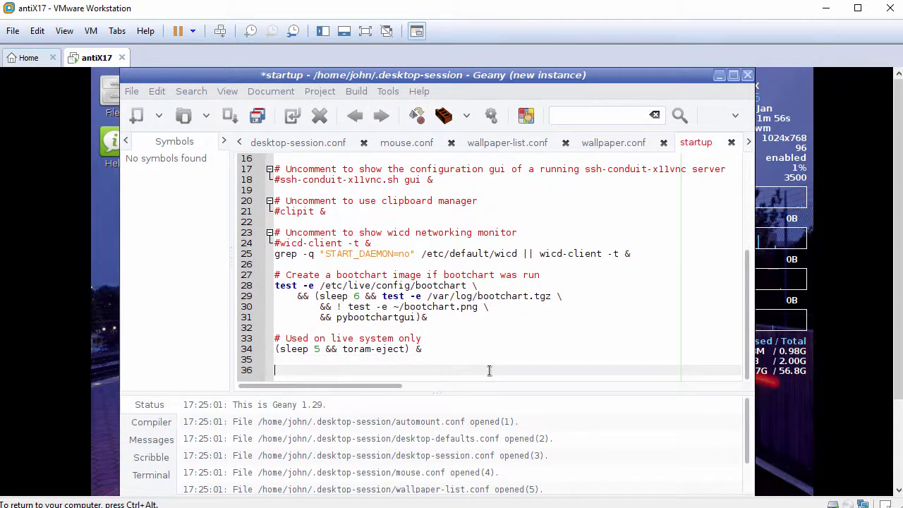
{"action": "type", "text": "#Run V"}
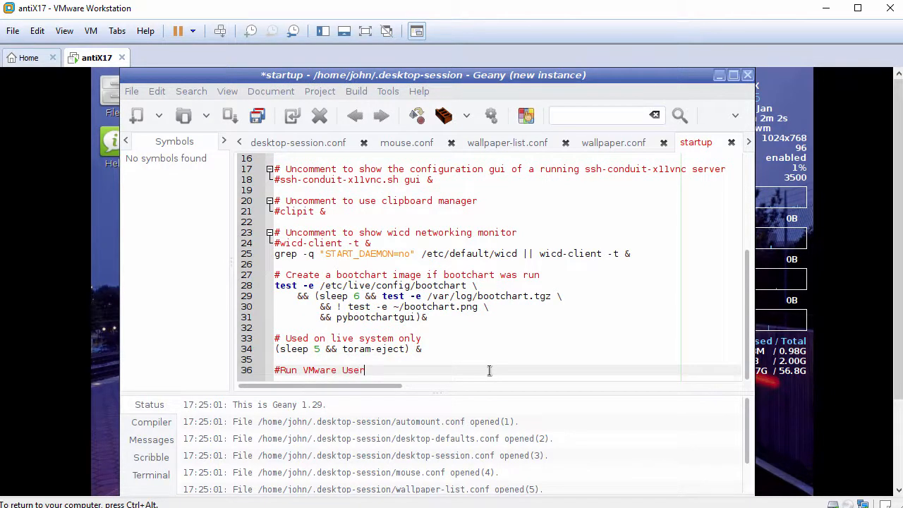
{"action": "type", "text": "Mware User"}
{"action": "key", "text": "Return"}
{"action": "type", "text": "/u"}
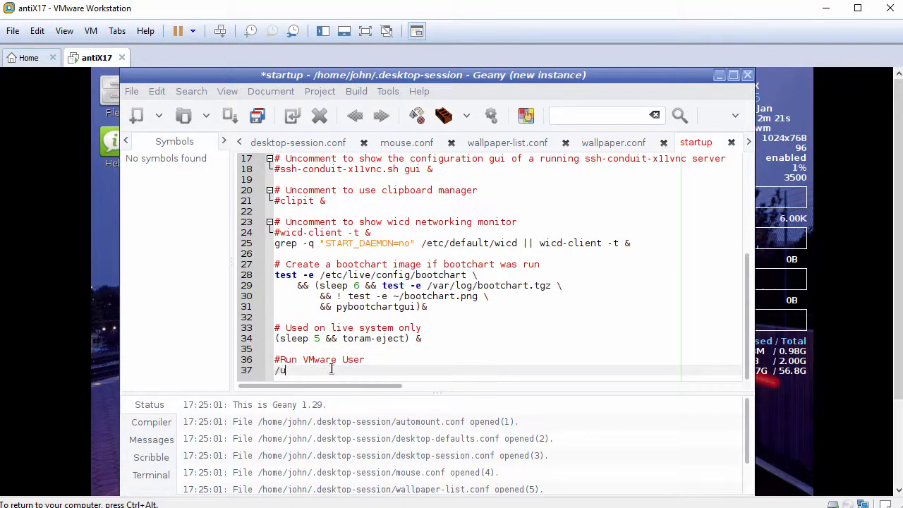
{"action": "type", "text": "sr/bin/vmware-user"}
Step: Save the startup file and close both the text editor and the antiX Control Center
{"action": "left_click", "coordinate": [260, 115]}
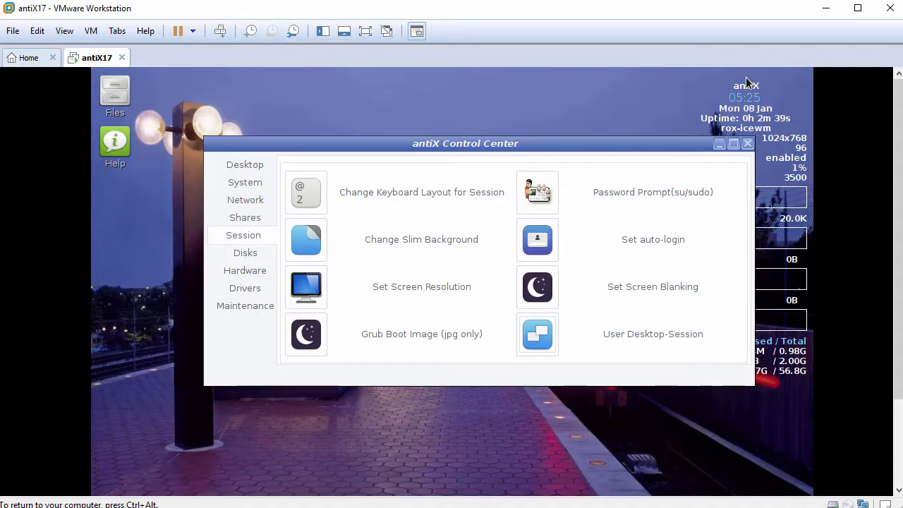
{"action": "left_click", "coordinate": [748, 75]}
{"action": "left_click", "coordinate": [749, 144]}
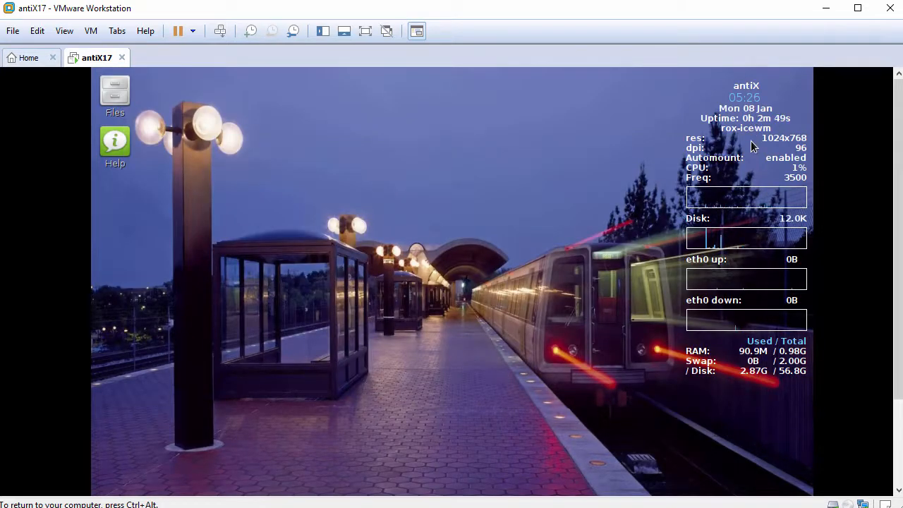
Step: Restart the antiX desktop session and fit the guest display to the virtual machine window with Fit Guest Now
{"action": "right_click", "coordinate": [310, 176]}
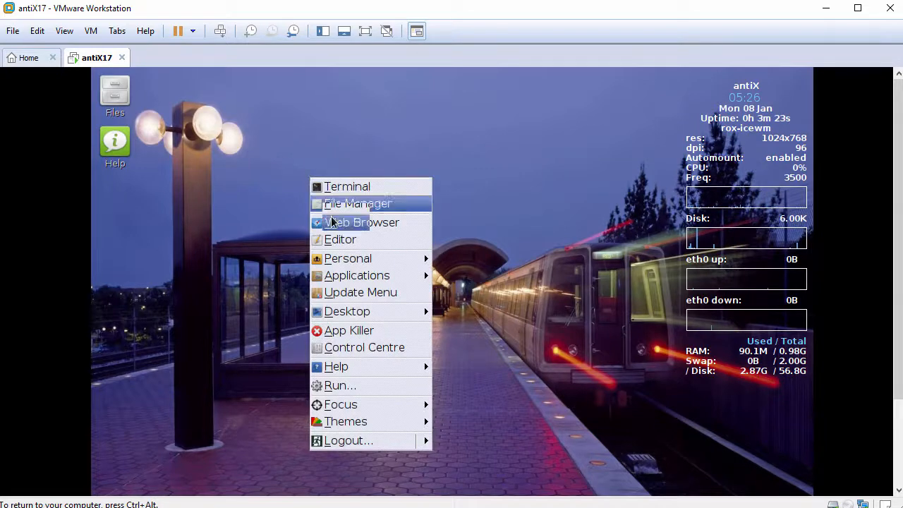
{"action": "mouse_move", "coordinate": [429, 437]}
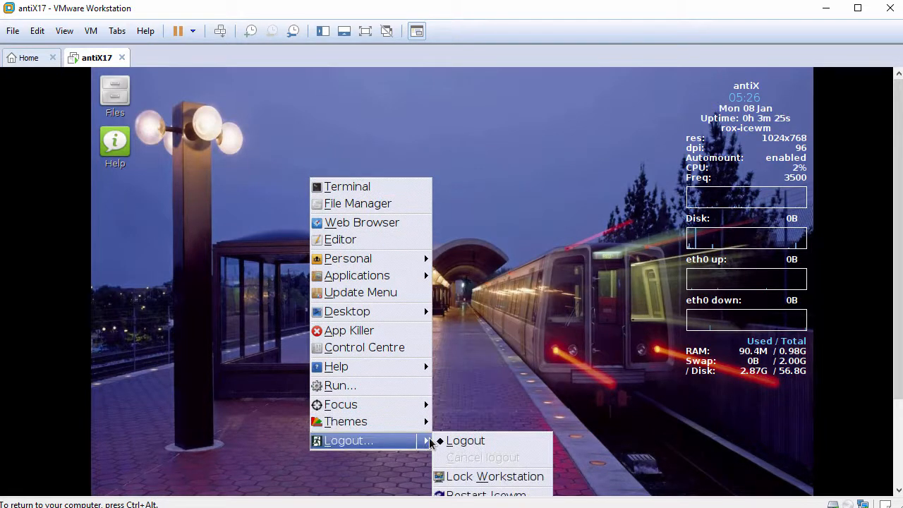
{"action": "left_click", "coordinate": [457, 442]}
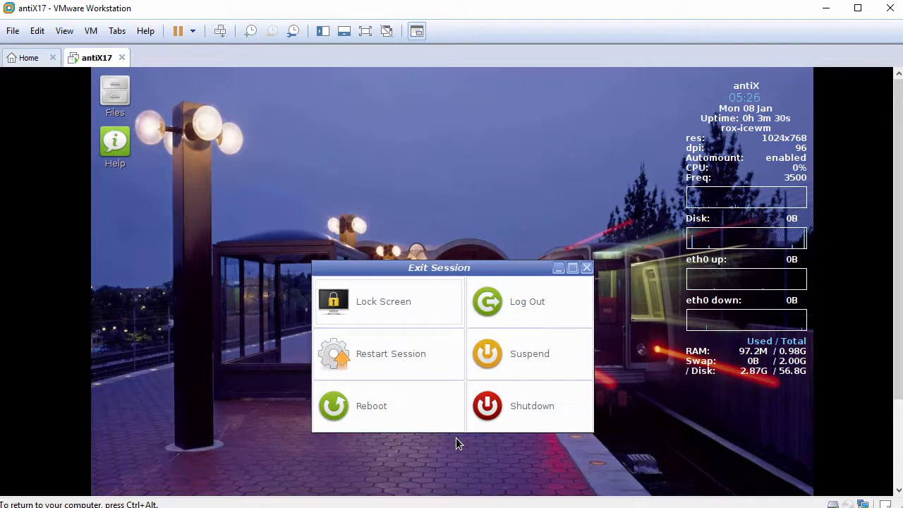
{"action": "left_click", "coordinate": [418, 356]}
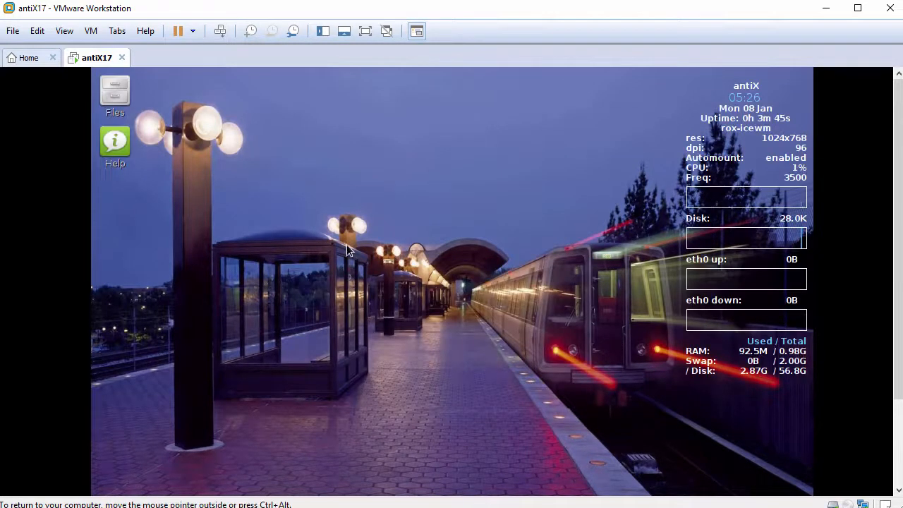
{"action": "left_click", "coordinate": [64, 31]}
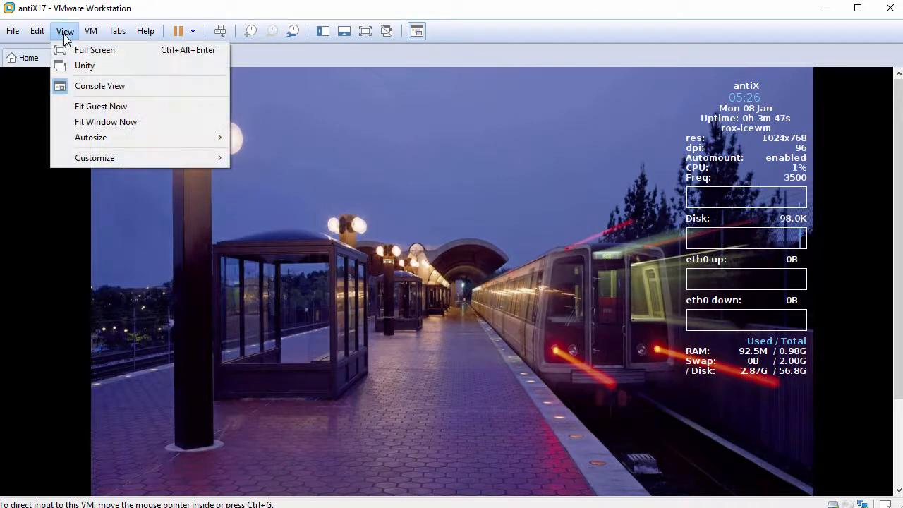
{"action": "left_click", "coordinate": [126, 107]}
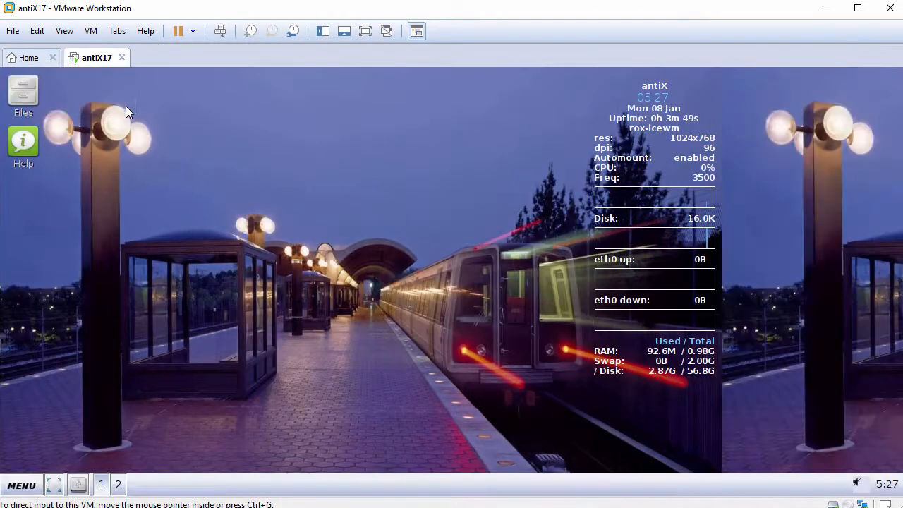
Step: Open the antiX Wallpaper settings and start selecting a picture from the wallpaper folder
{"action": "right_click", "coordinate": [297, 164]}
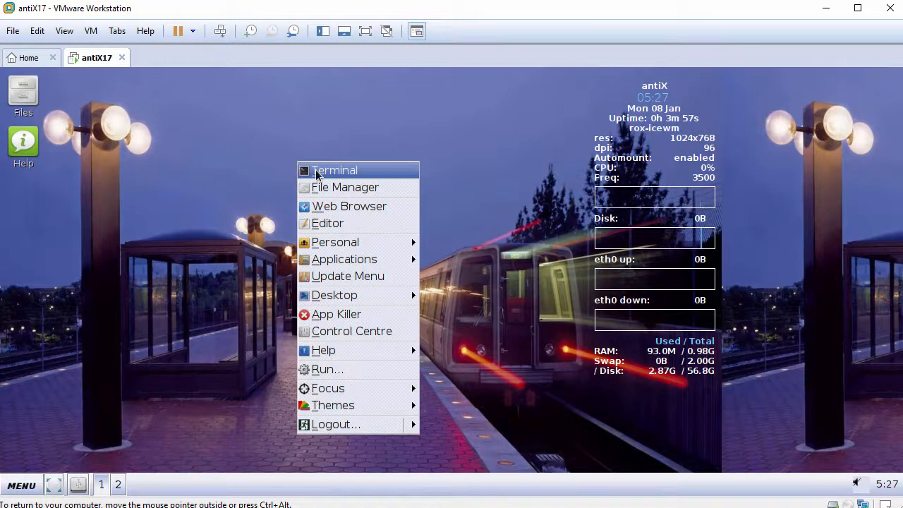
{"action": "mouse_move", "coordinate": [343, 244]}
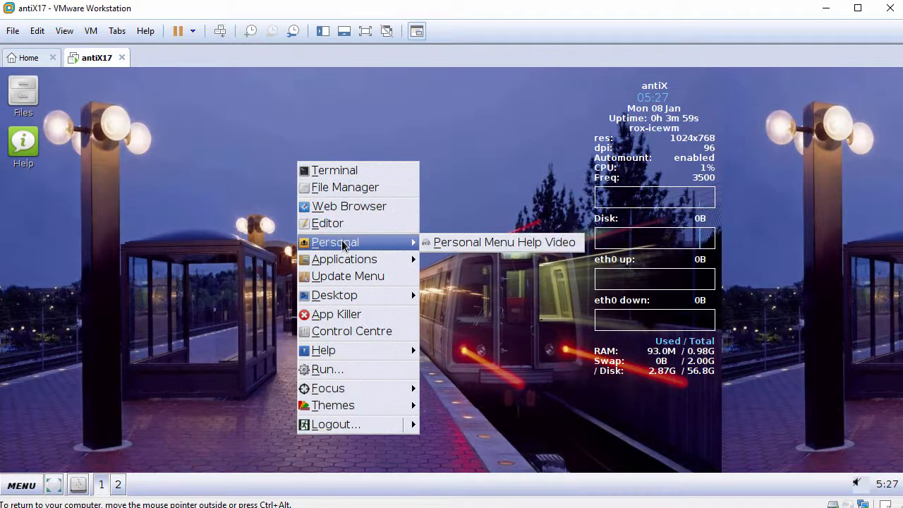
{"action": "mouse_move", "coordinate": [347, 259]}
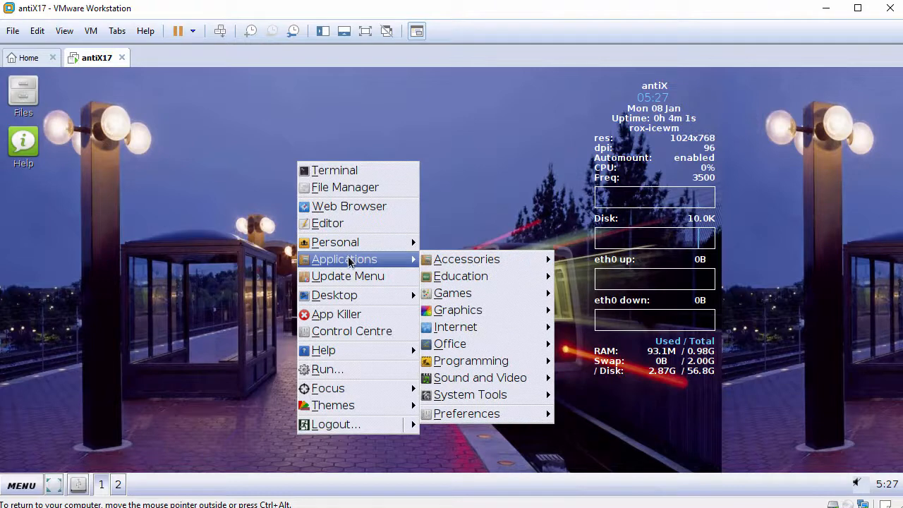
{"action": "mouse_move", "coordinate": [471, 310]}
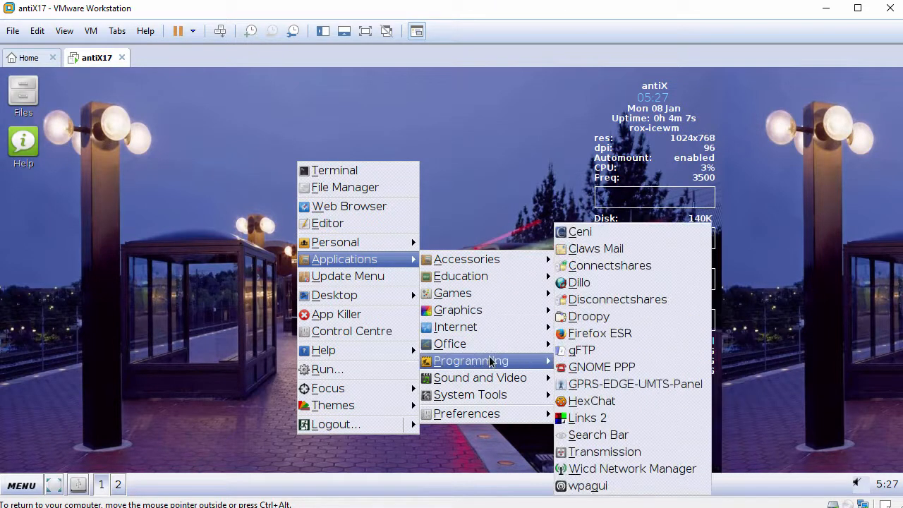
{"action": "mouse_move", "coordinate": [493, 397]}
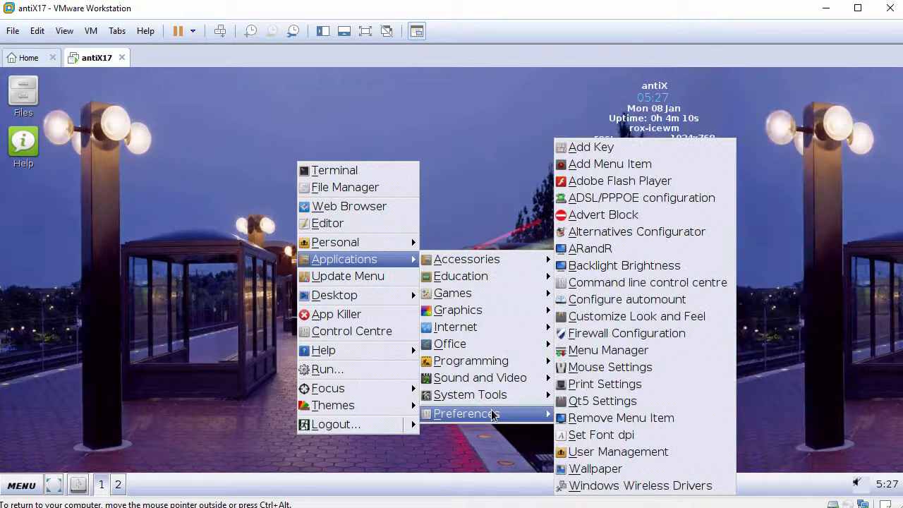
{"action": "left_click", "coordinate": [588, 470]}
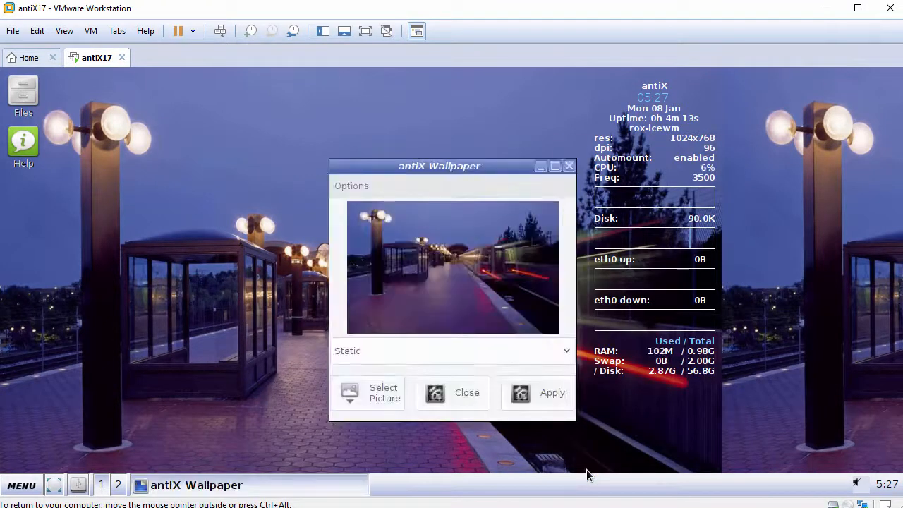
{"action": "left_click", "coordinate": [388, 399]}
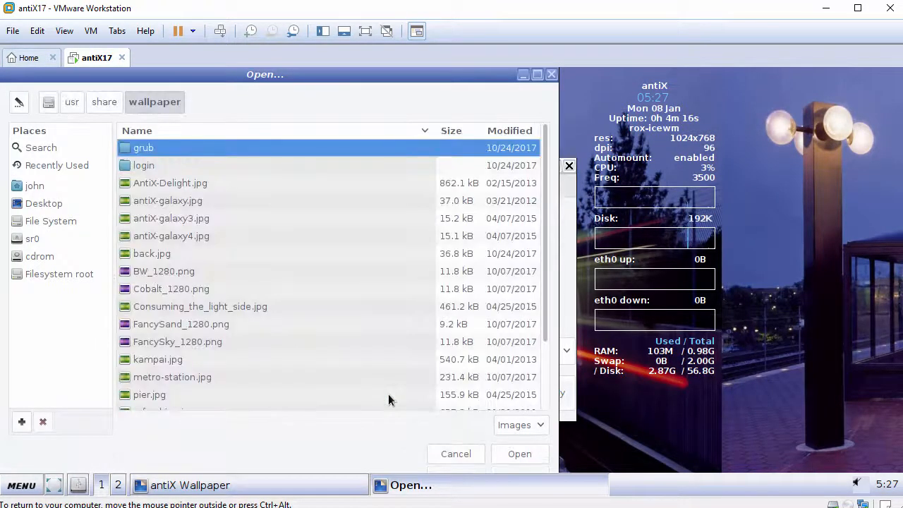
Step: Preview the wallpaper images one by one, from Tux_kids.jpg up the list to FancySand_1280.png
{"action": "scroll", "coordinate": [332, 388], "scroll_direction": "down", "scroll_amount": 2}
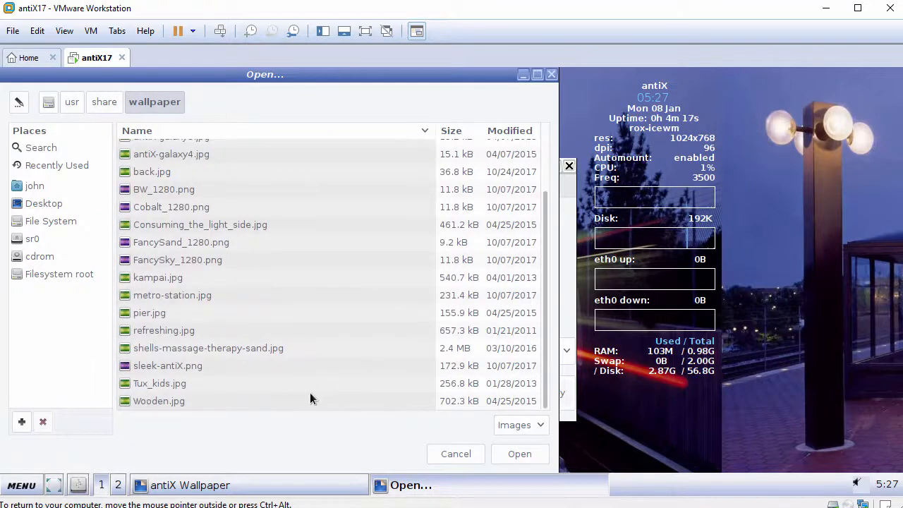
{"action": "left_click", "coordinate": [162, 400]}
{"action": "left_click", "coordinate": [157, 407]}
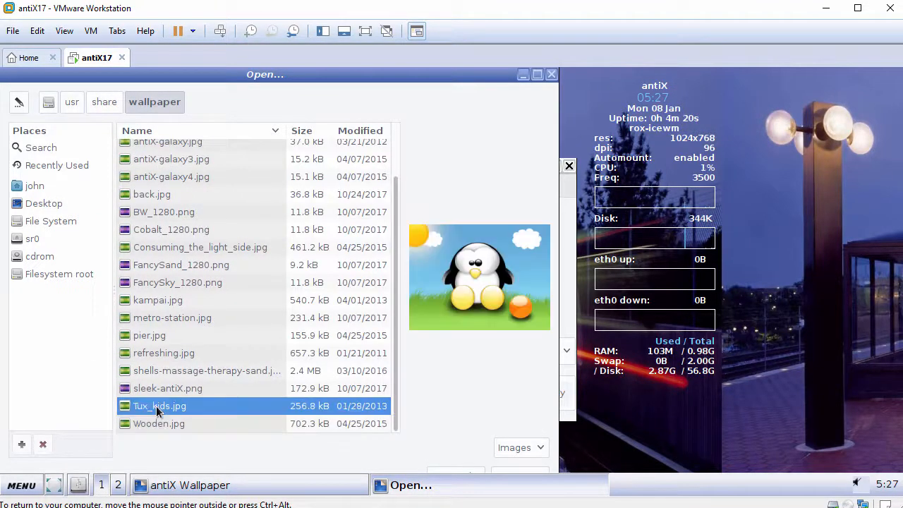
{"action": "left_click", "coordinate": [158, 390]}
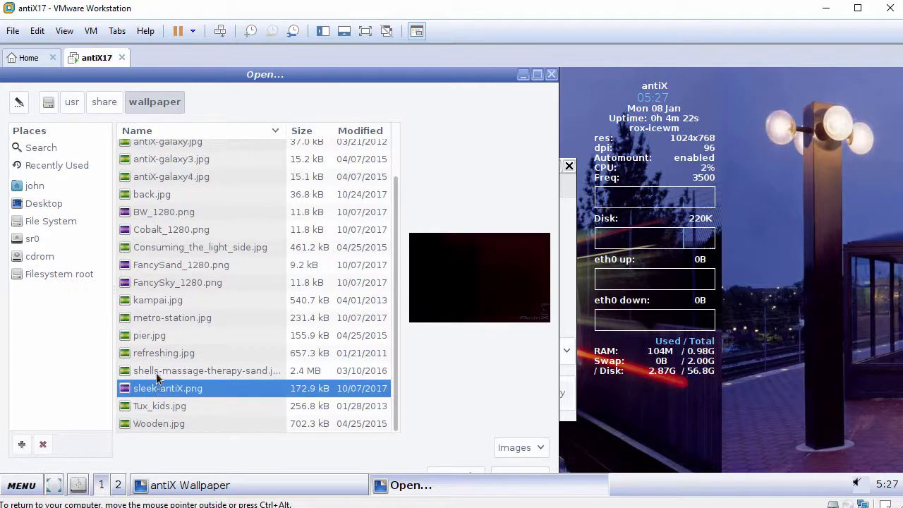
{"action": "left_click", "coordinate": [157, 373]}
{"action": "left_click", "coordinate": [161, 355]}
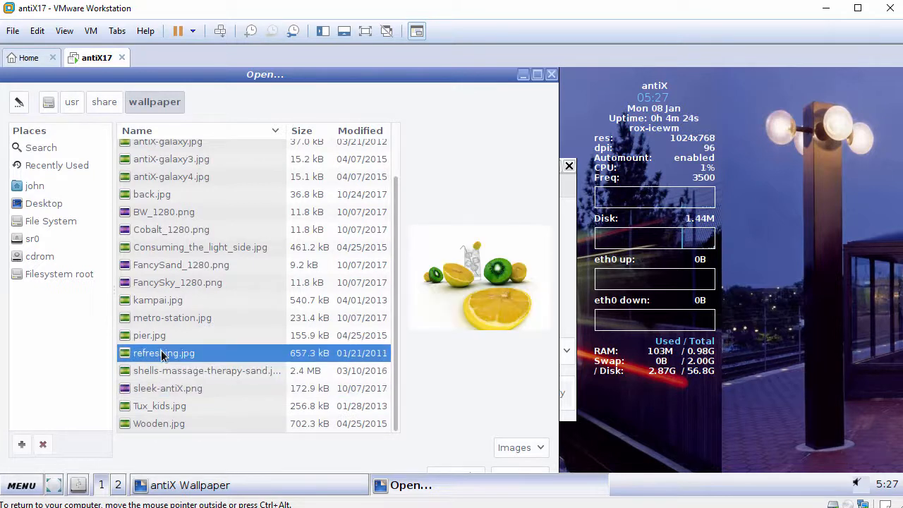
{"action": "left_click", "coordinate": [161, 339]}
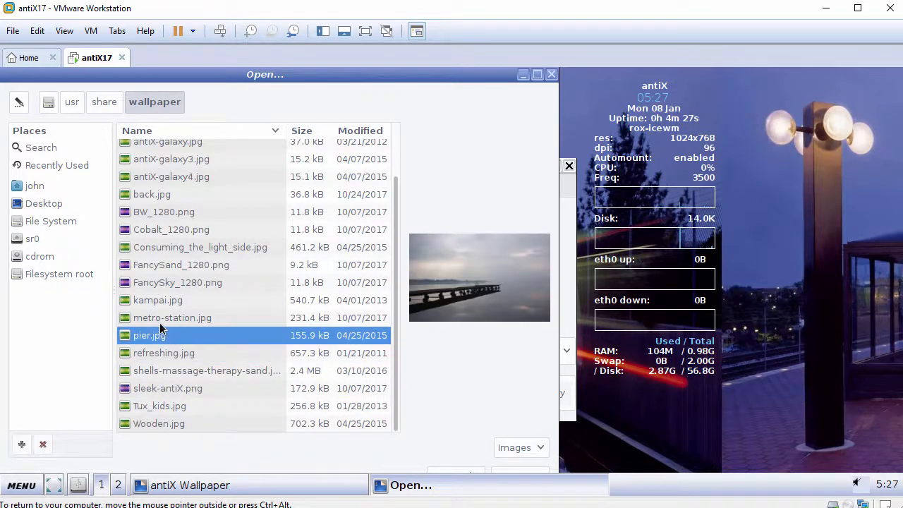
{"action": "left_click", "coordinate": [161, 321]}
{"action": "left_click", "coordinate": [160, 302]}
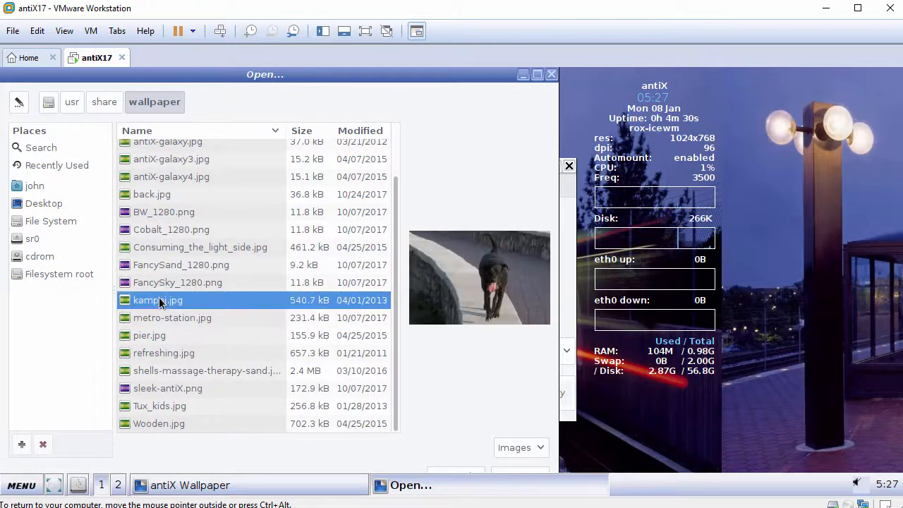
{"action": "left_click", "coordinate": [160, 283]}
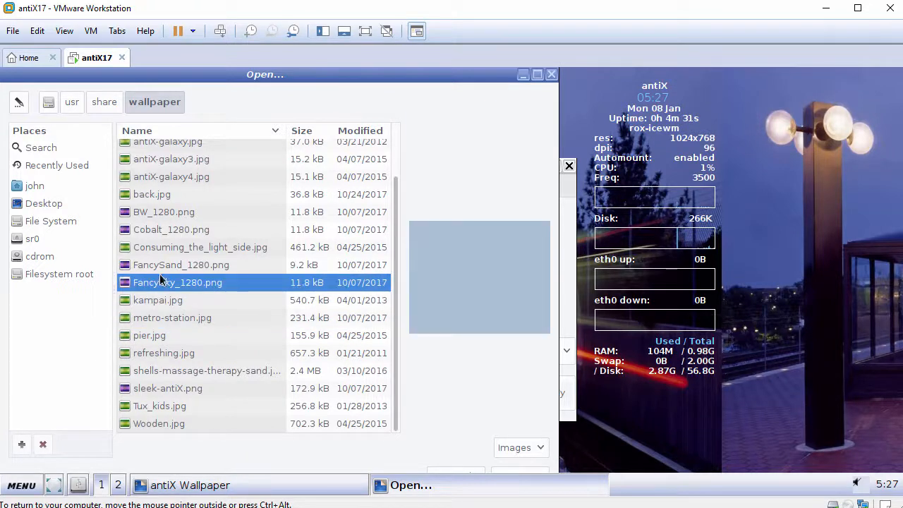
{"action": "left_click", "coordinate": [162, 267]}
Step: Apply Consuming_the_light_side.jpg as the desktop wallpaper and close the wallpaper settings
{"action": "left_click", "coordinate": [164, 248]}
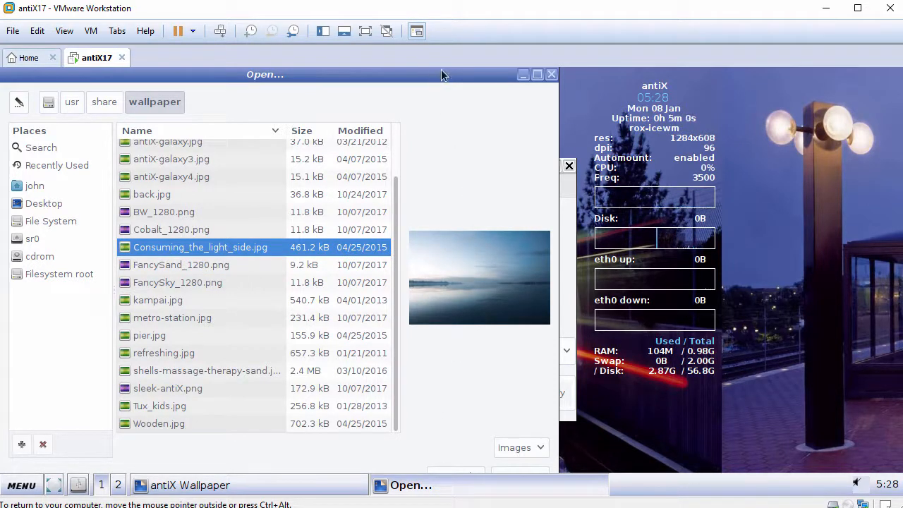
{"action": "mouse_move", "coordinate": [433, 70]}
{"action": "left_mouse_down"}
{"action": "mouse_move", "coordinate": [446, 79]}
{"action": "mouse_move", "coordinate": [451, 125]}
{"action": "mouse_move", "coordinate": [439, 132]}
{"action": "mouse_move", "coordinate": [442, 77]}
{"action": "left_mouse_up"}
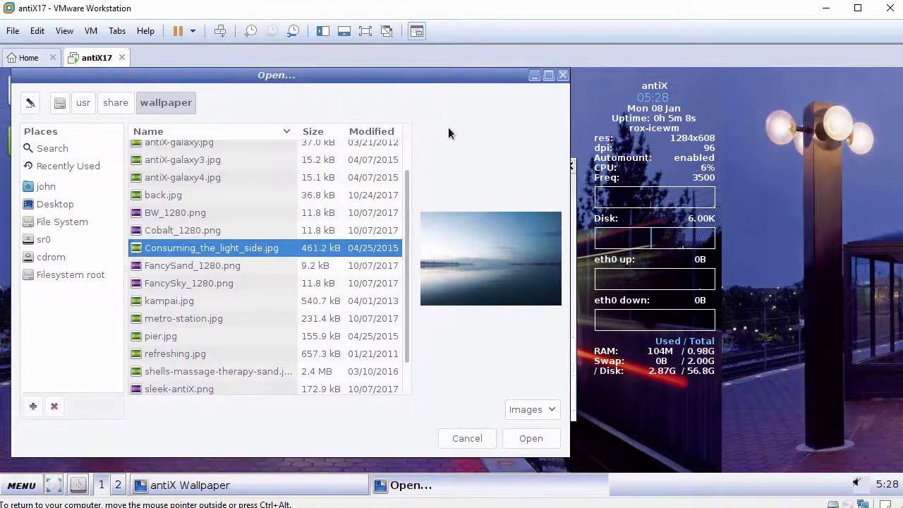
{"action": "left_click", "coordinate": [531, 439]}
{"action": "left_click", "coordinate": [537, 396]}
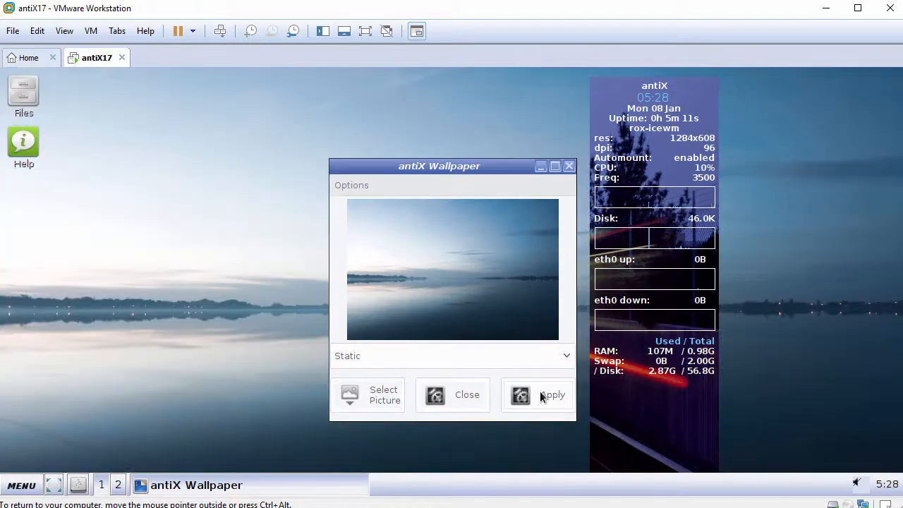
{"action": "left_click", "coordinate": [464, 398]}
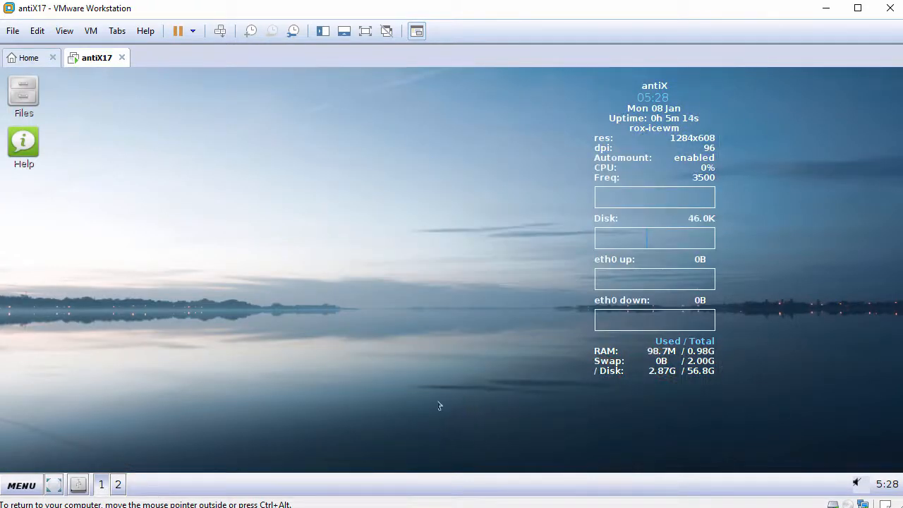
Step: Restart the desktop session with the new wallpaper from the Exit Session options
{"action": "left_click", "coordinate": [28, 487]}
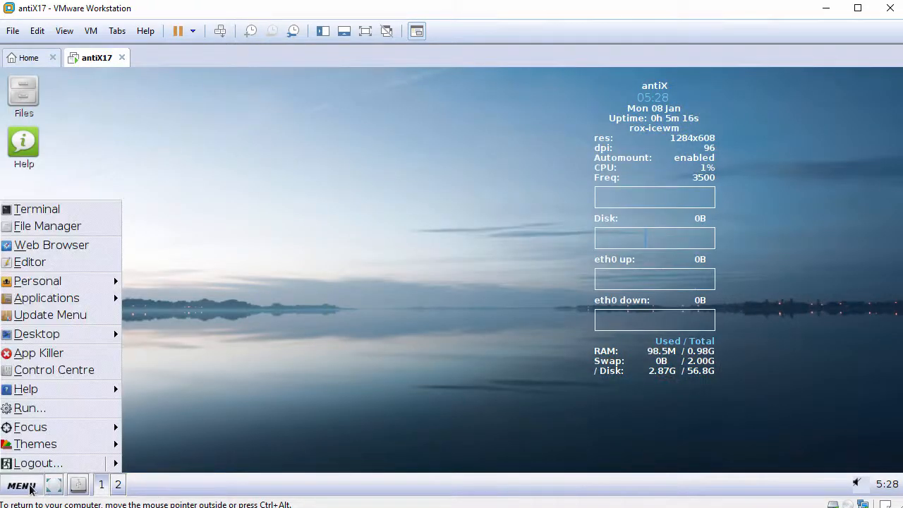
{"action": "mouse_move", "coordinate": [110, 464]}
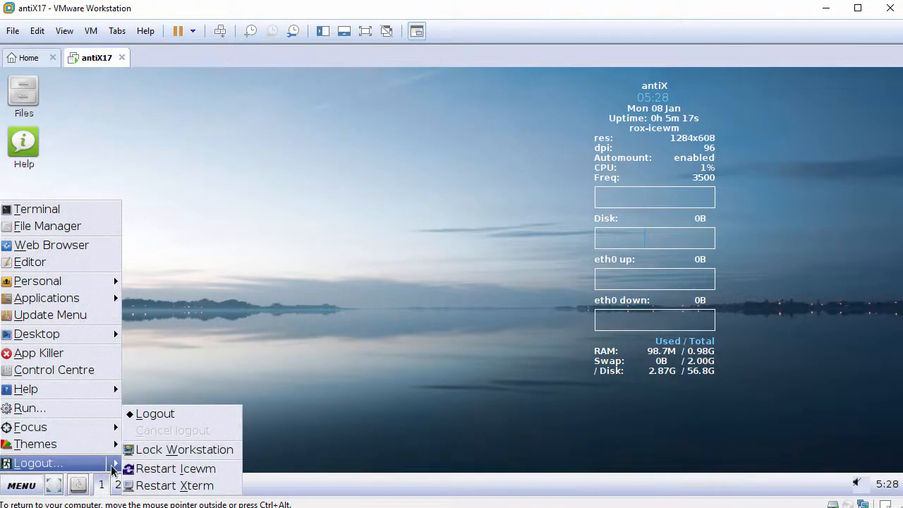
{"action": "left_click", "coordinate": [175, 420]}
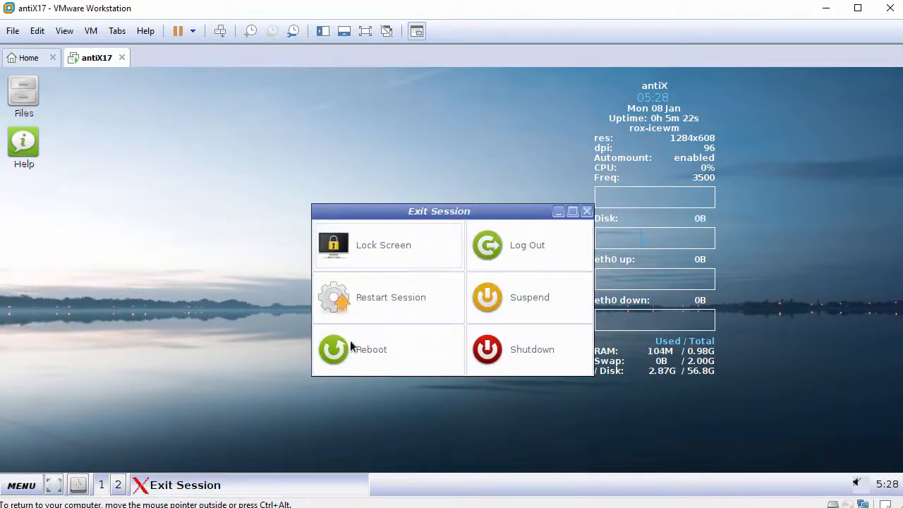
{"action": "left_click", "coordinate": [402, 304]}
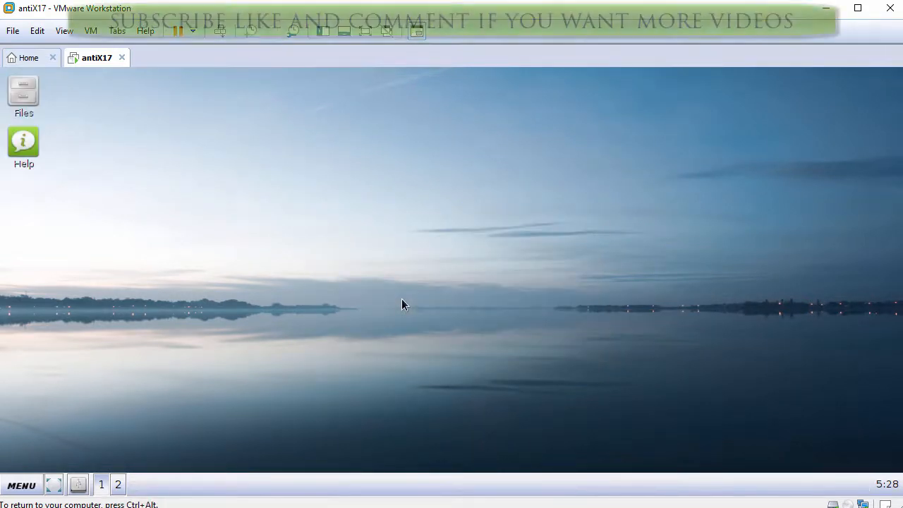
{"action": "right_click", "coordinate": [311, 145]}
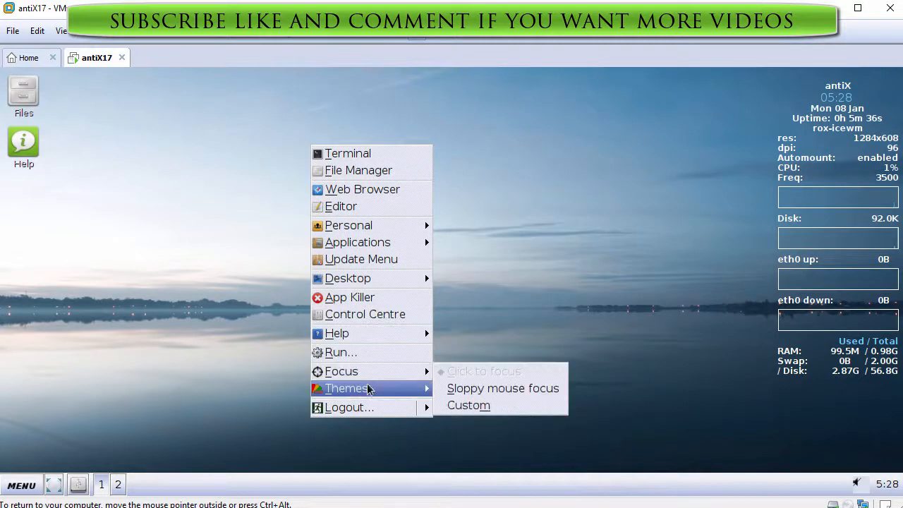
{"action": "left_click", "coordinate": [249, 424]}
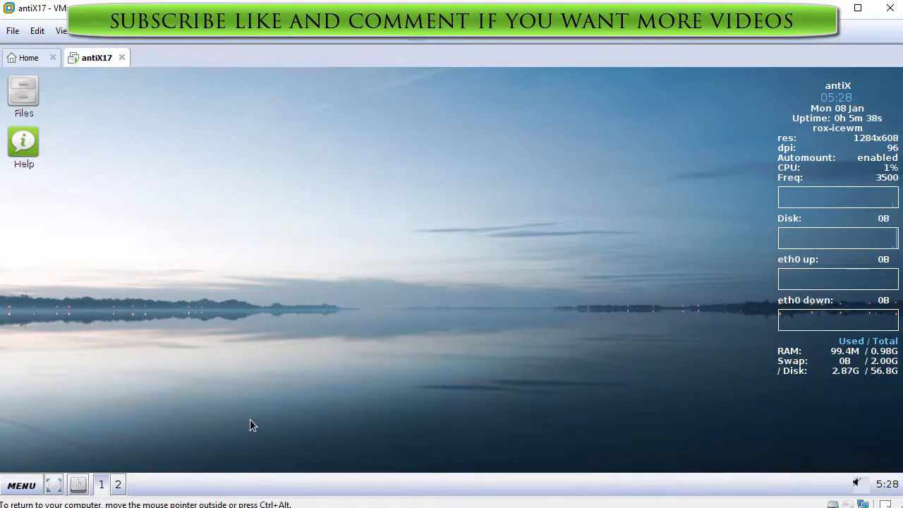
Step: Open a terminal in the antiX guest and enlarge its text by two zoom levels
{"action": "left_click", "coordinate": [32, 487]}
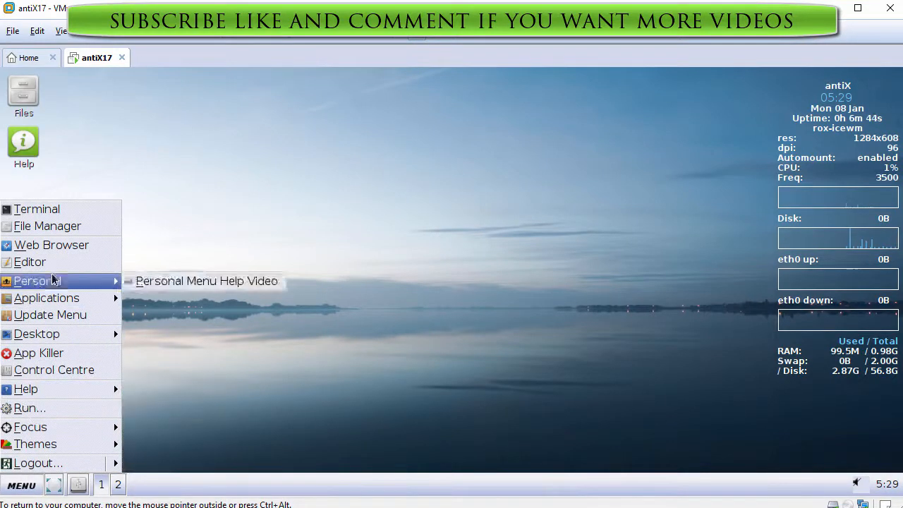
{"action": "left_click", "coordinate": [51, 211]}
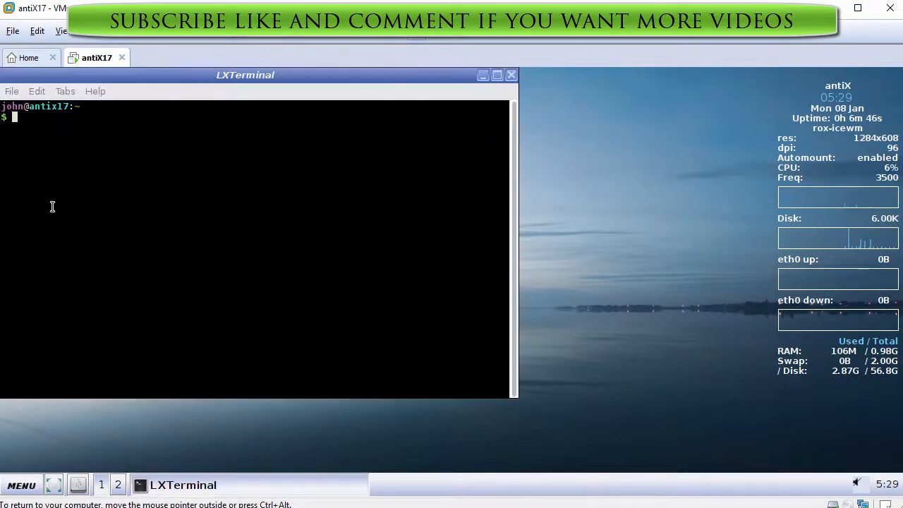
{"action": "key", "text": "ctrl+shift+plus"}
{"action": "key", "text": "ctrl+shift+plus"}
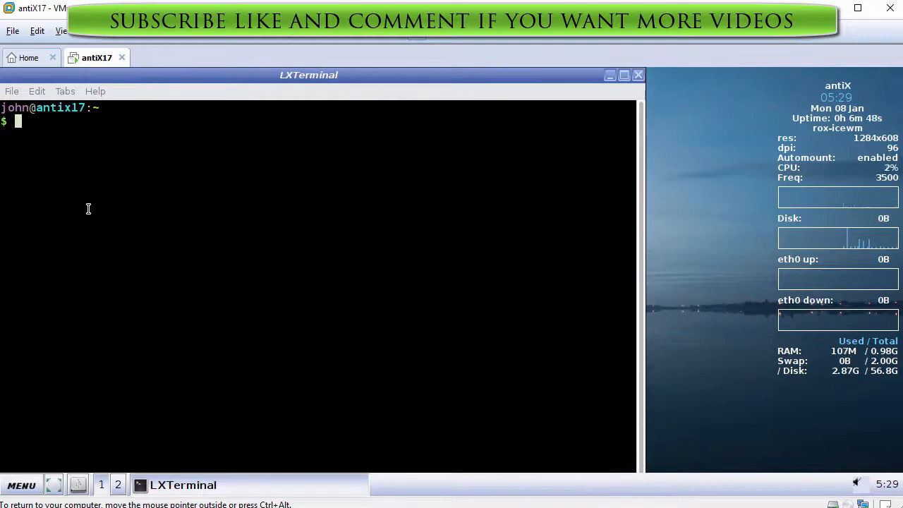
Step: Print the installed antiX release in the terminal with cat /etc/antix-version
{"action": "key", "text": "Return"}
{"action": "type", "text": "cat /etc/"}
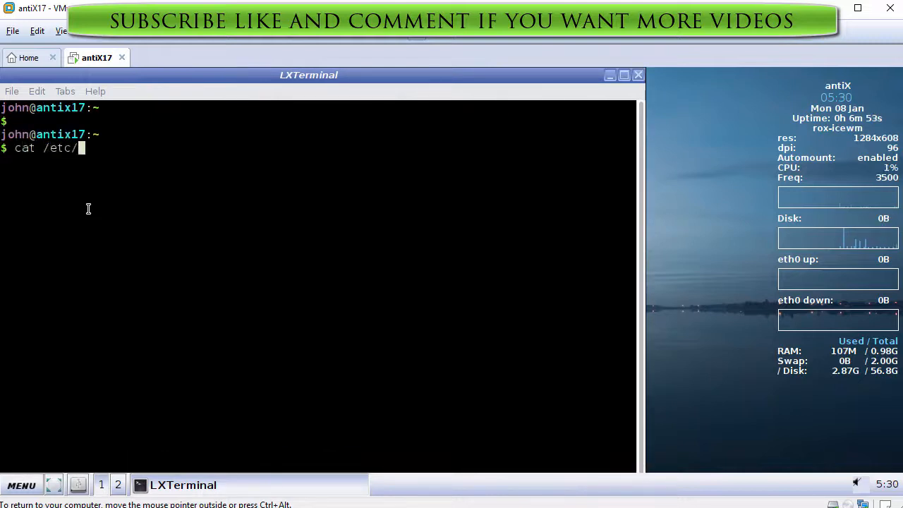
{"action": "type", "text": "anti"}
{"action": "key", "text": "Tab"}
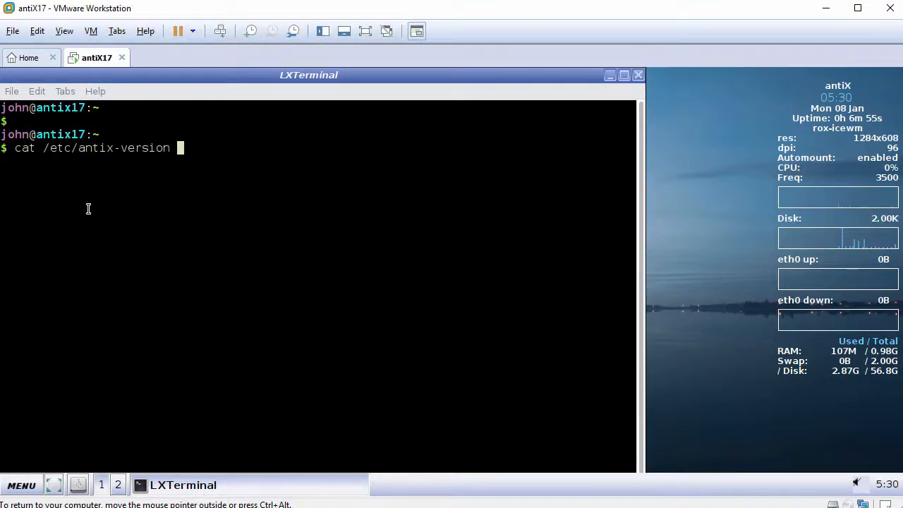
{"action": "key", "text": "Return"}
{"action": "key", "text": "Return"}
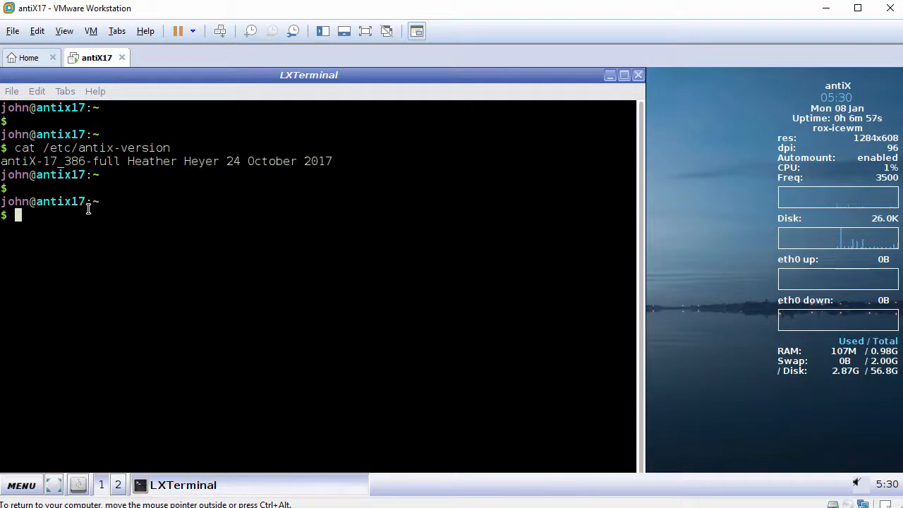
Step: Print the underlying Debian release with cat /etc/debian_version and exit the terminal
{"action": "type", "text": "cat /et"}
{"action": "type", "text": "c/debi"}
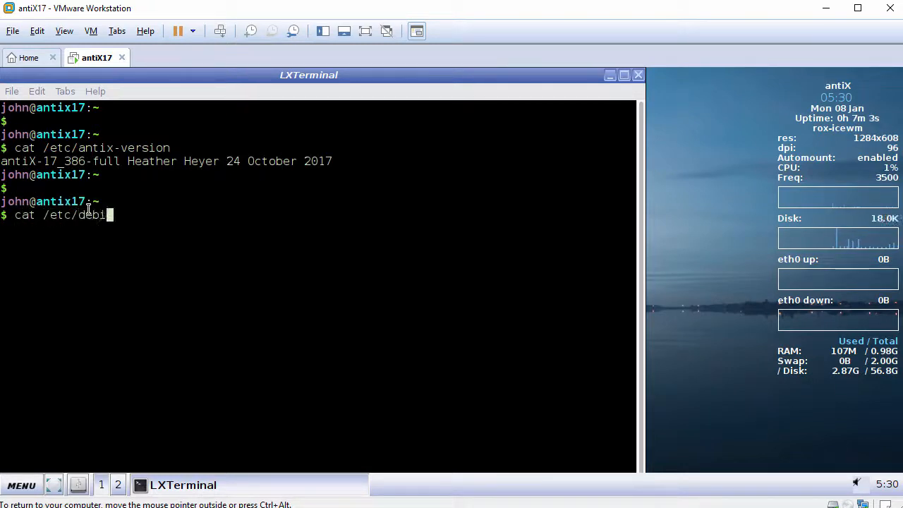
{"action": "key", "text": "Tab"}
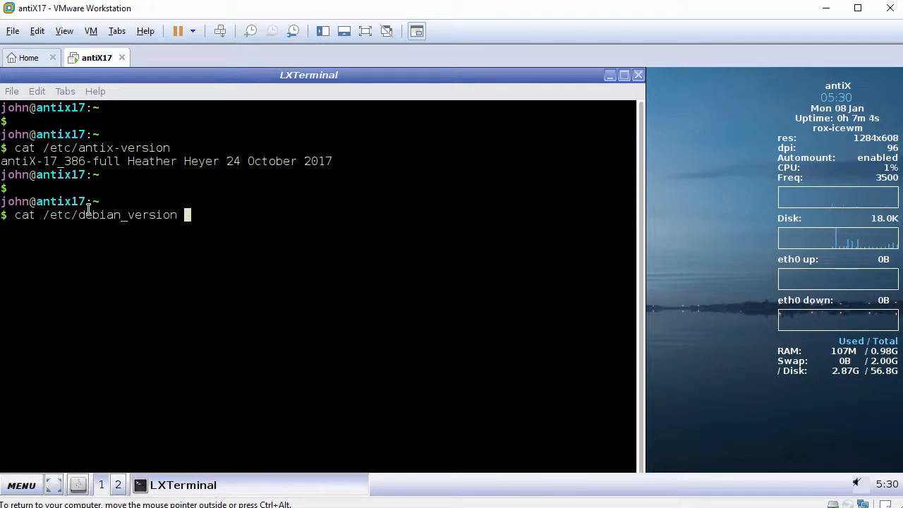
{"action": "key", "text": "Return"}
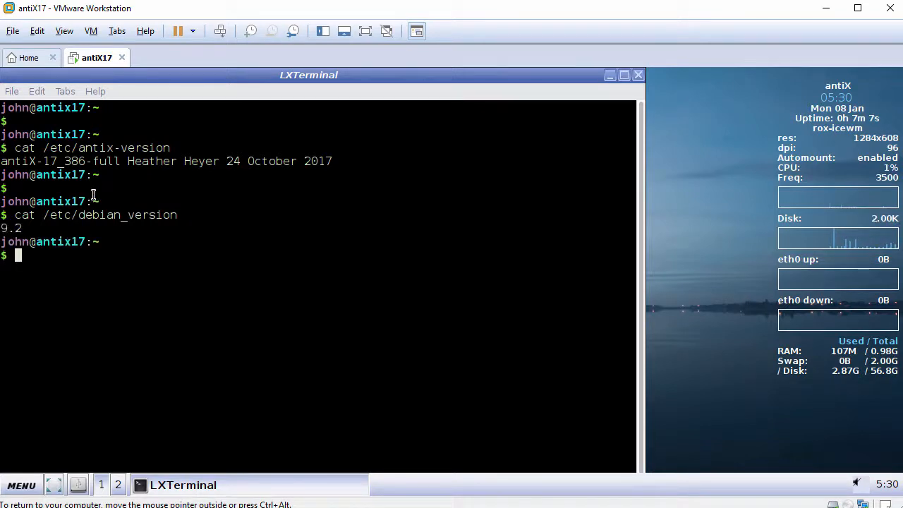
{"action": "type", "text": "exit"}
{"action": "key", "text": "Return"}
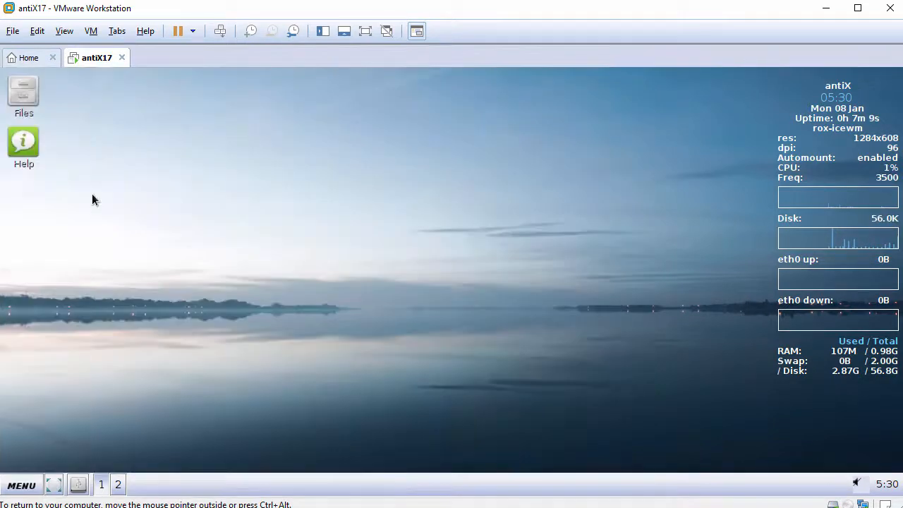